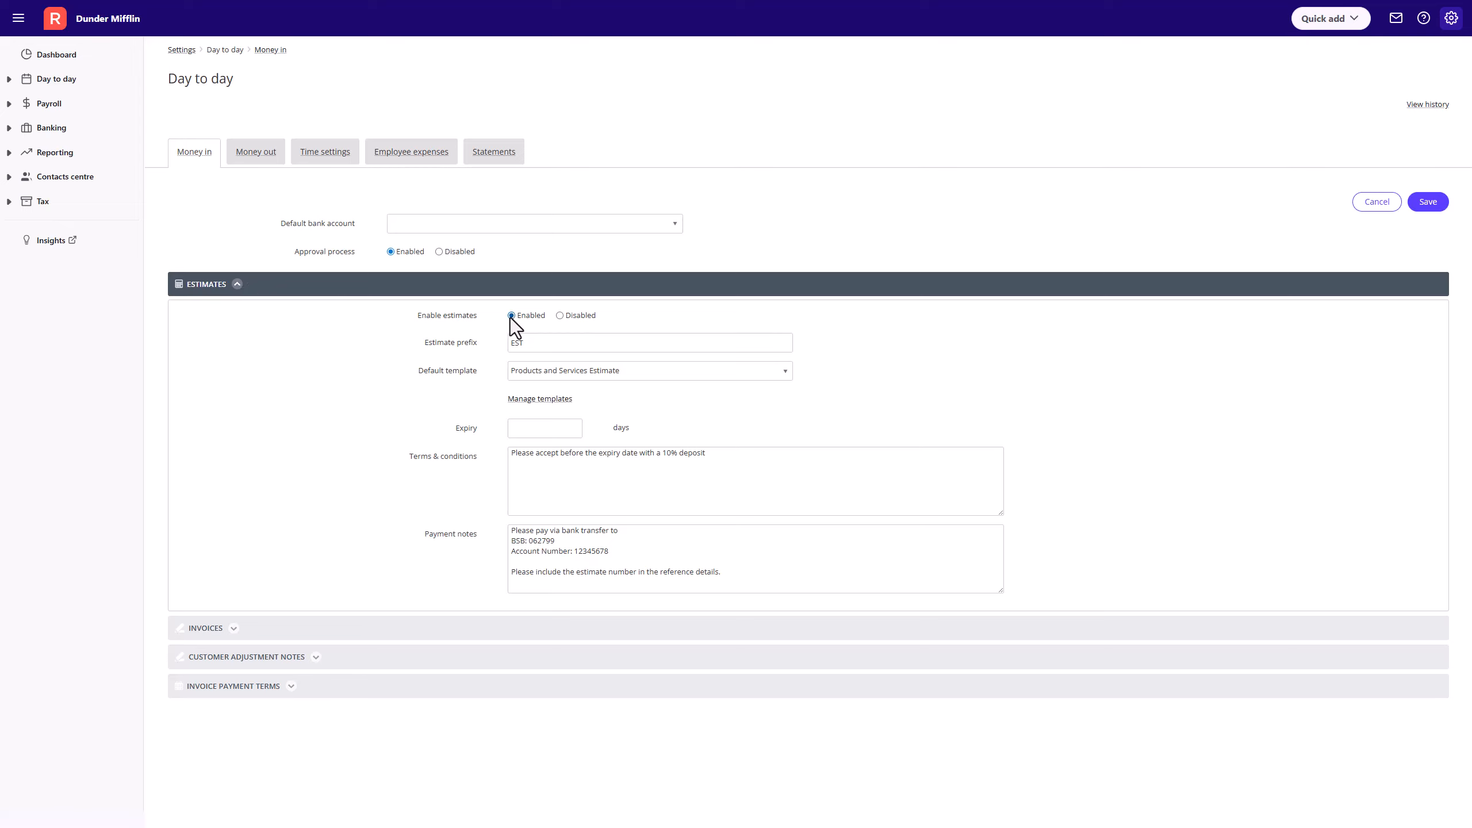
Save the money-in settings with estimates enabled and open the Estimates list
left_click(1430, 209)
left_click(74, 81)
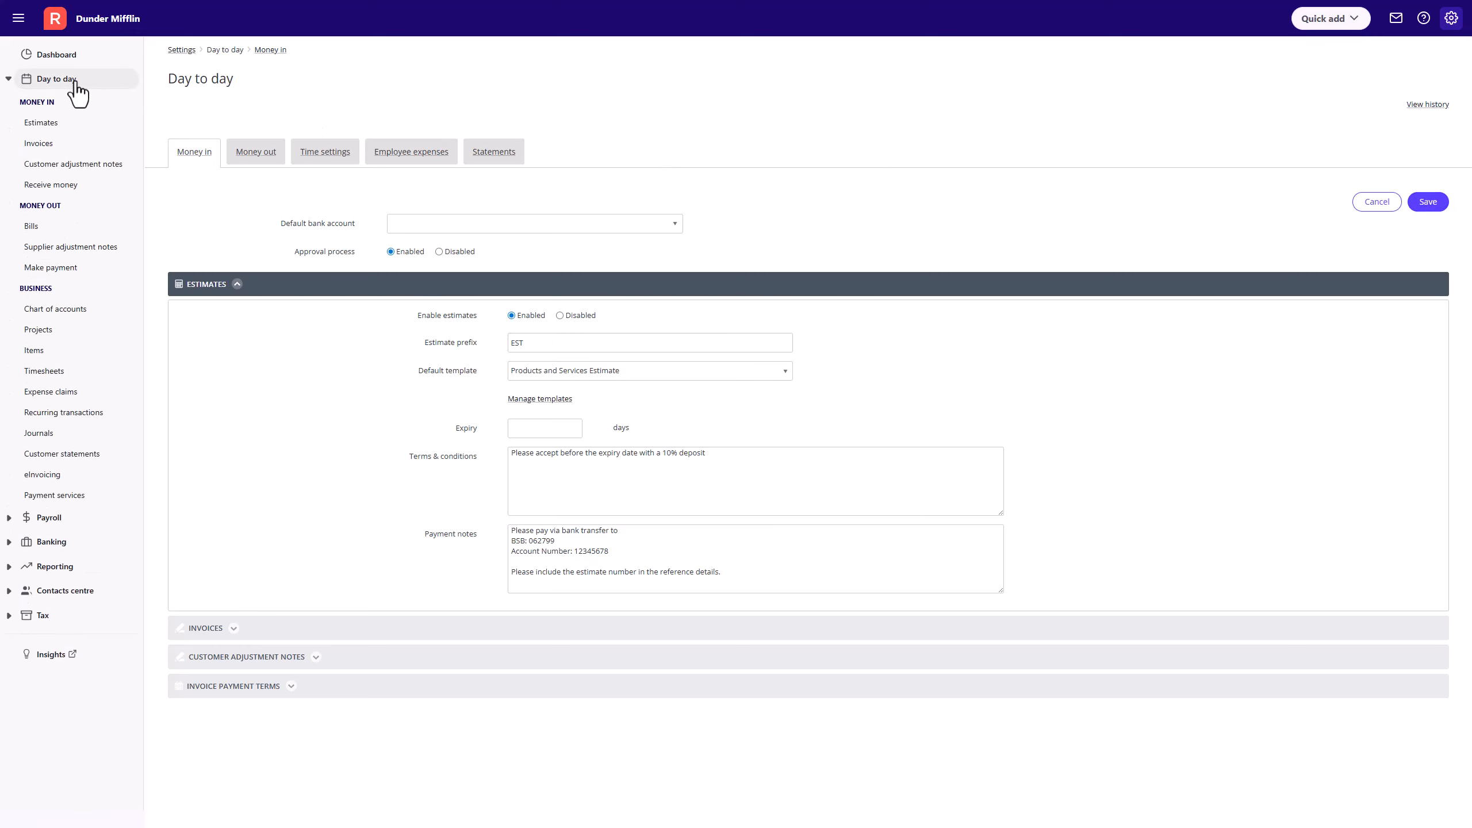
left_click(70, 125)
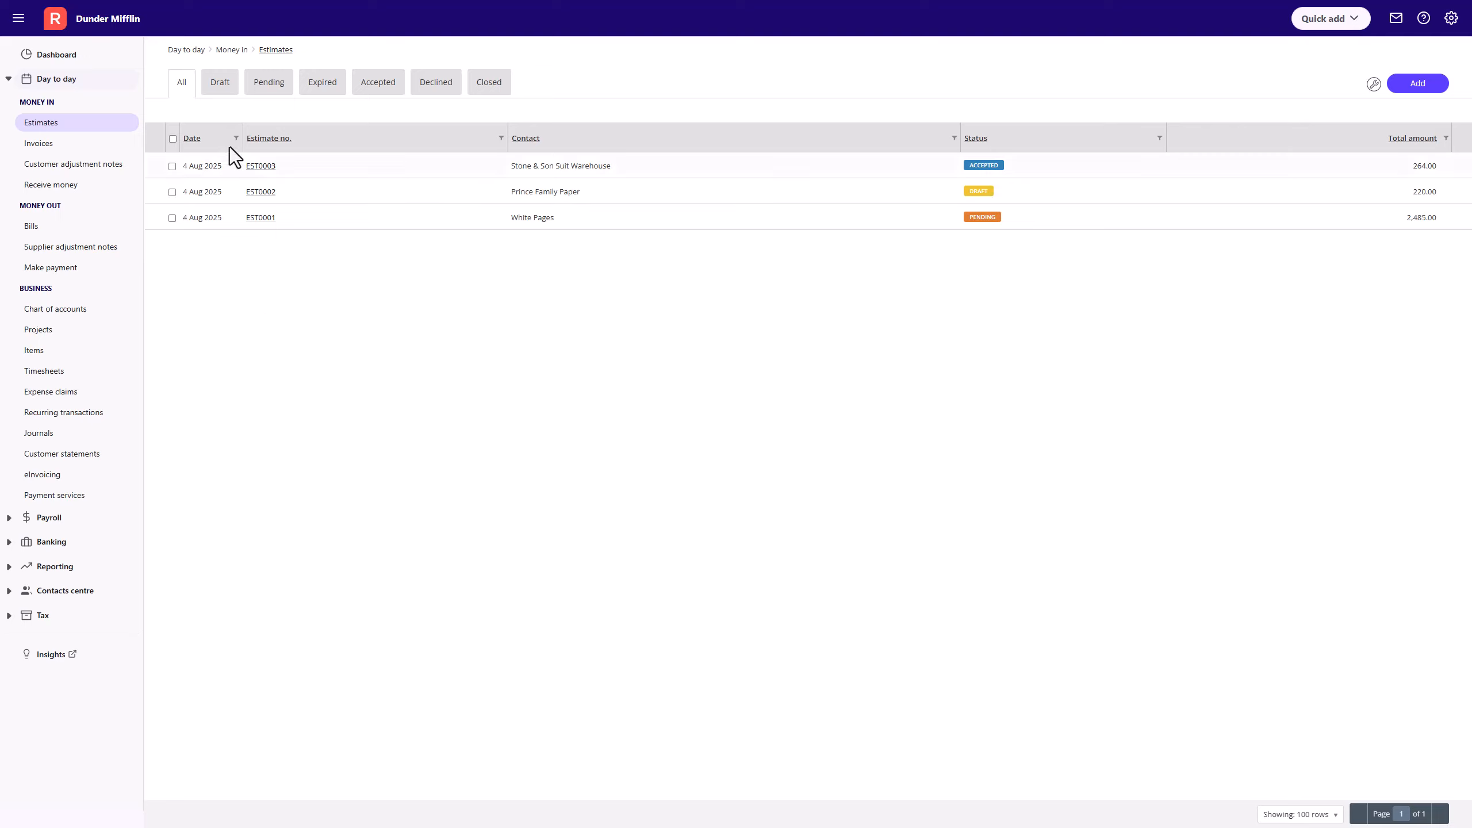
Review the estimates by draft, pending, expired, accepted, declined and closed status, ending on the full list
left_click(211, 88)
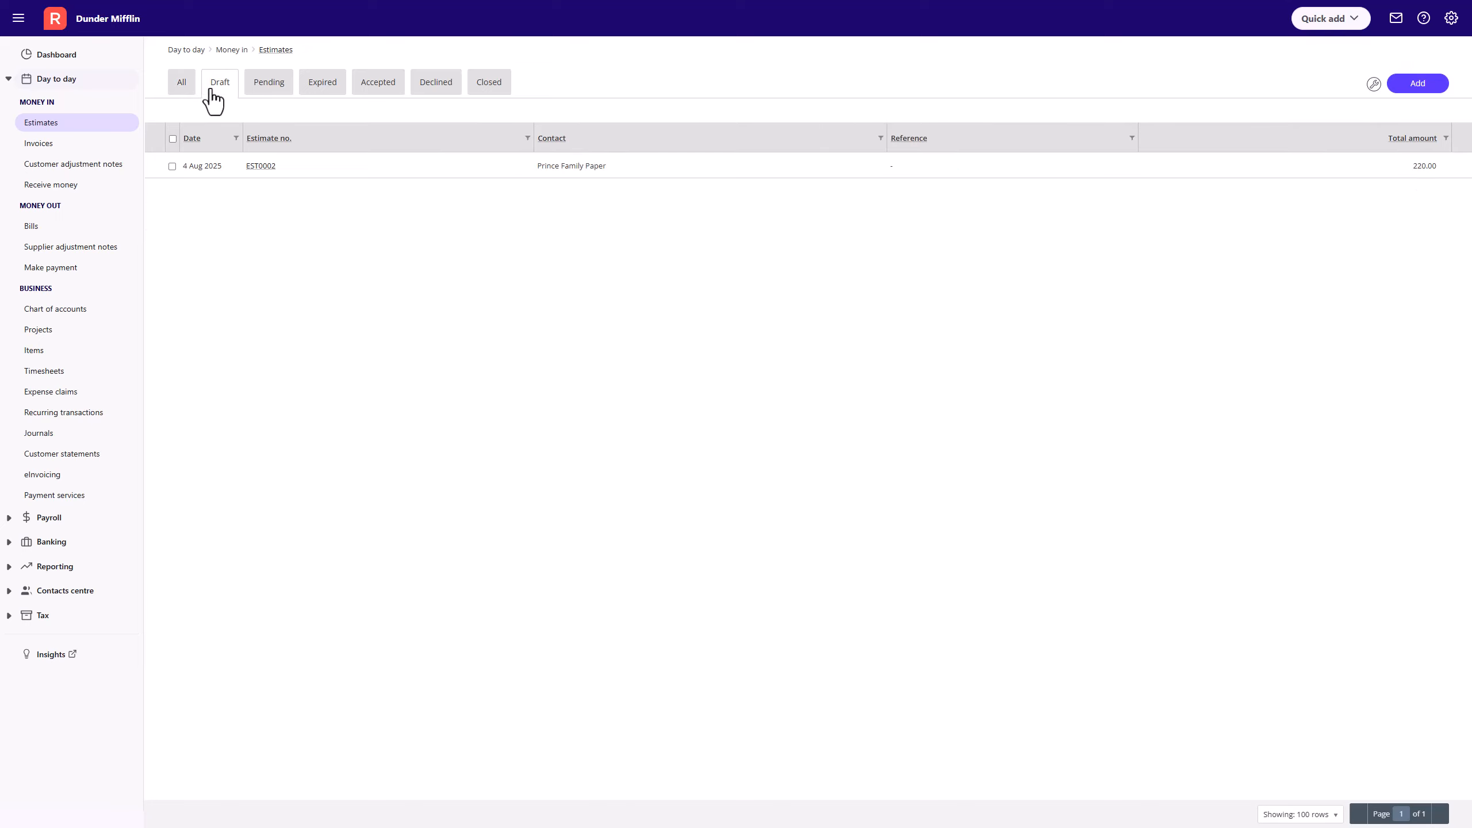
left_click(269, 98)
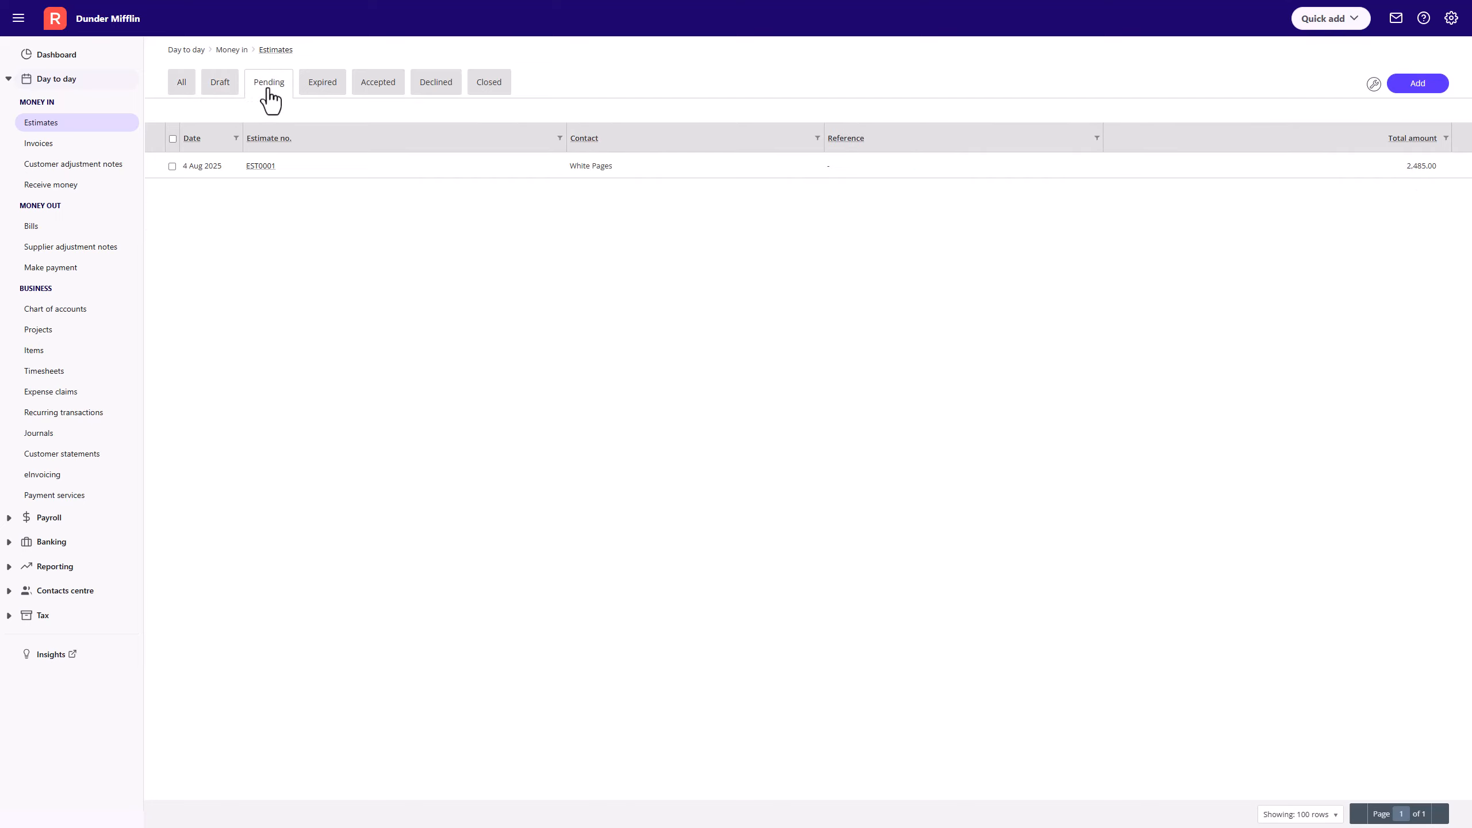
left_click(315, 93)
left_click(375, 92)
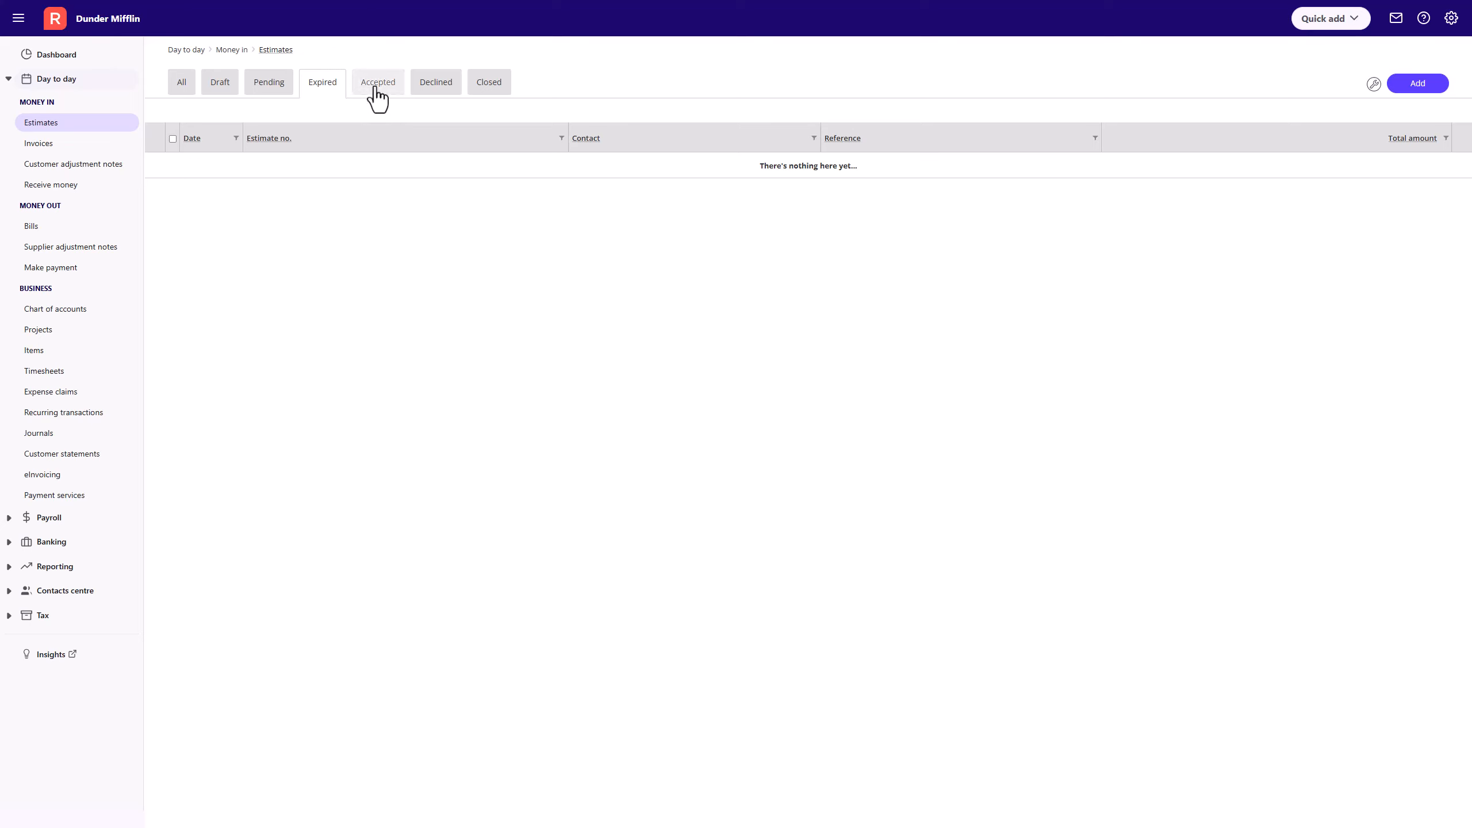
left_click(440, 92)
left_click(490, 93)
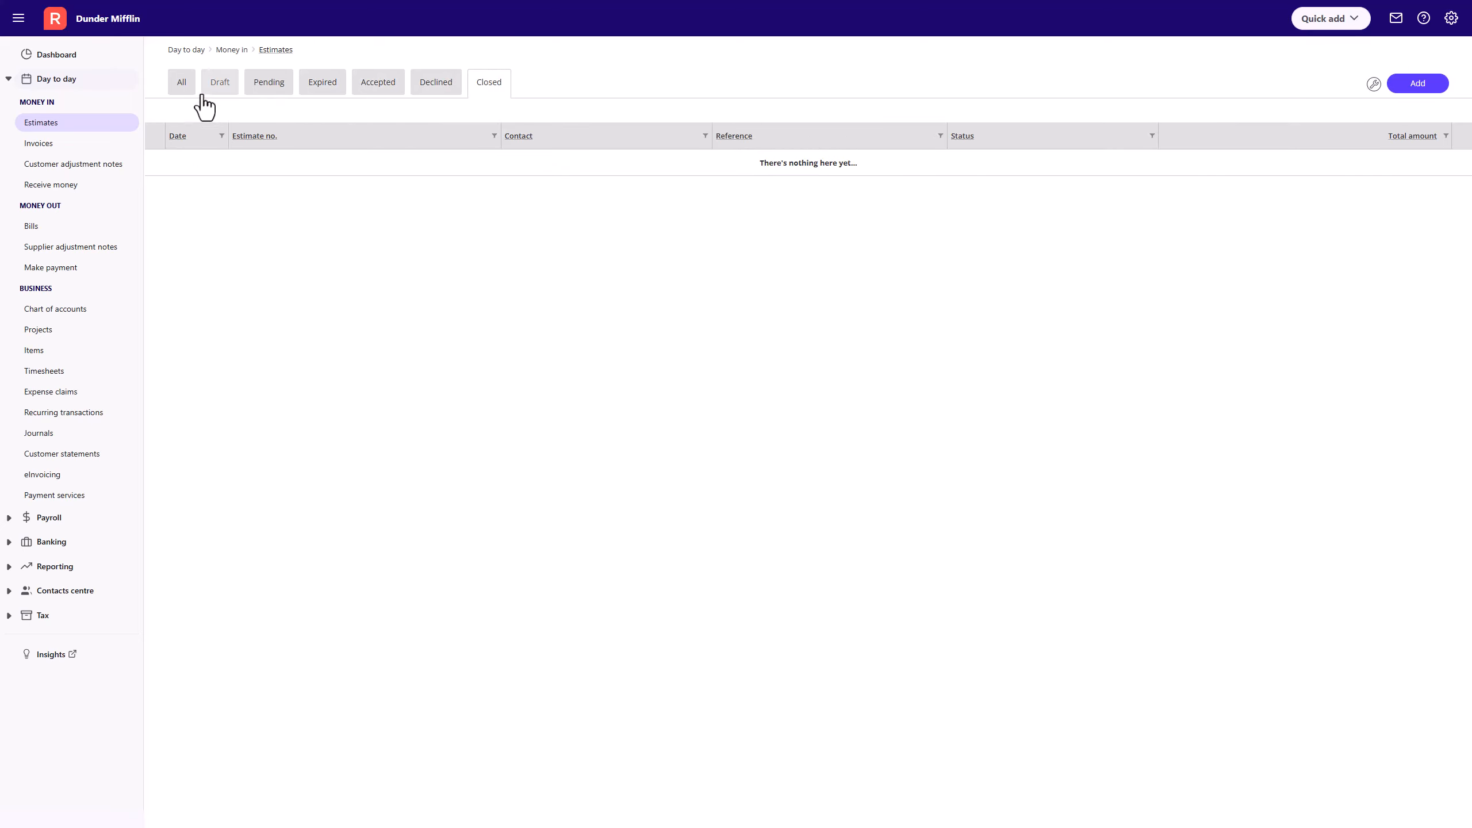
left_click(184, 93)
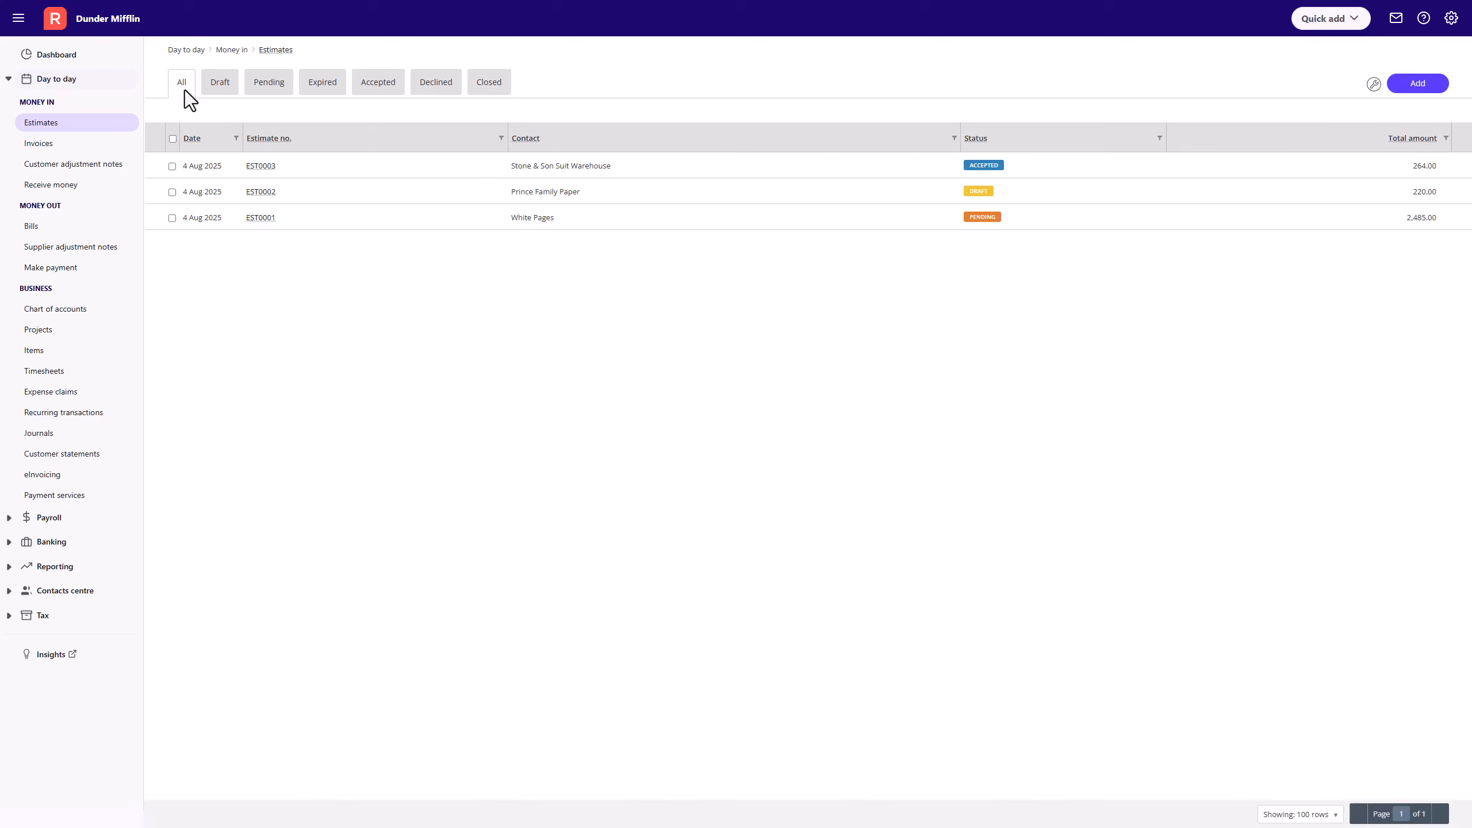
Create a new estimate for customer Blue Cross dated 01/08/2025 with Gross (Tax Inclusive) amounts
left_click(1413, 90)
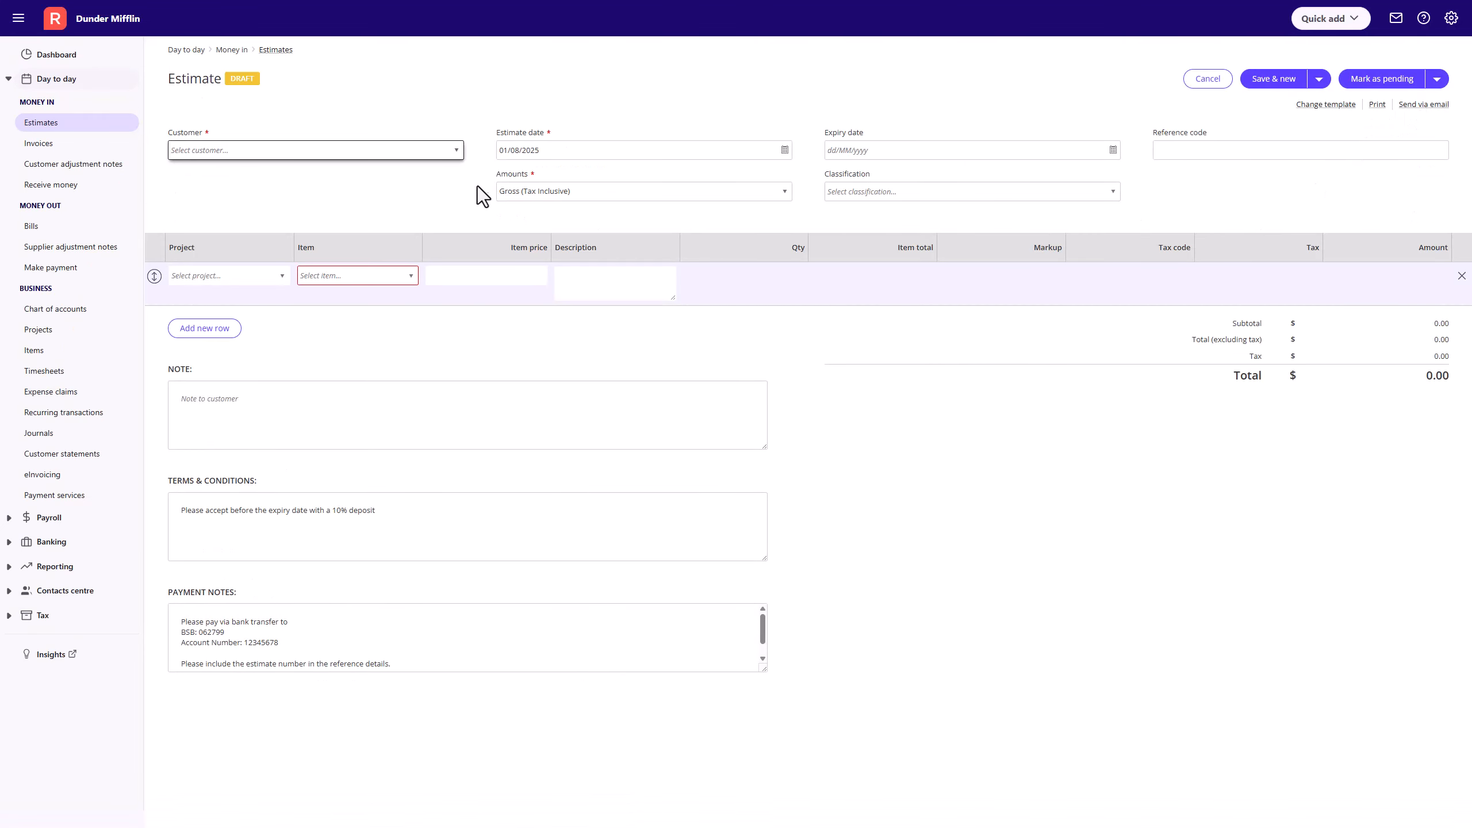
left_click(456, 151)
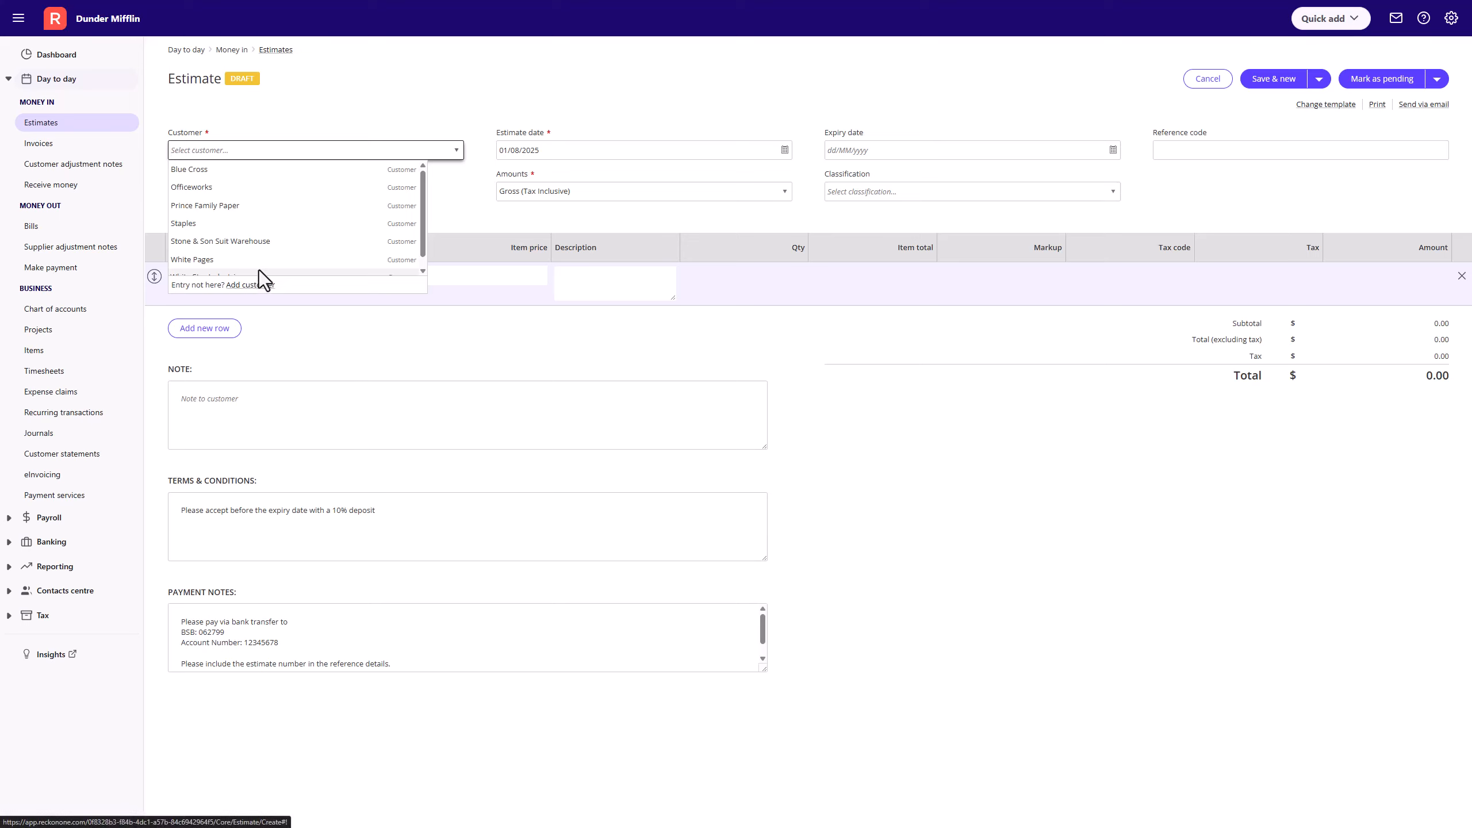
left_click(285, 176)
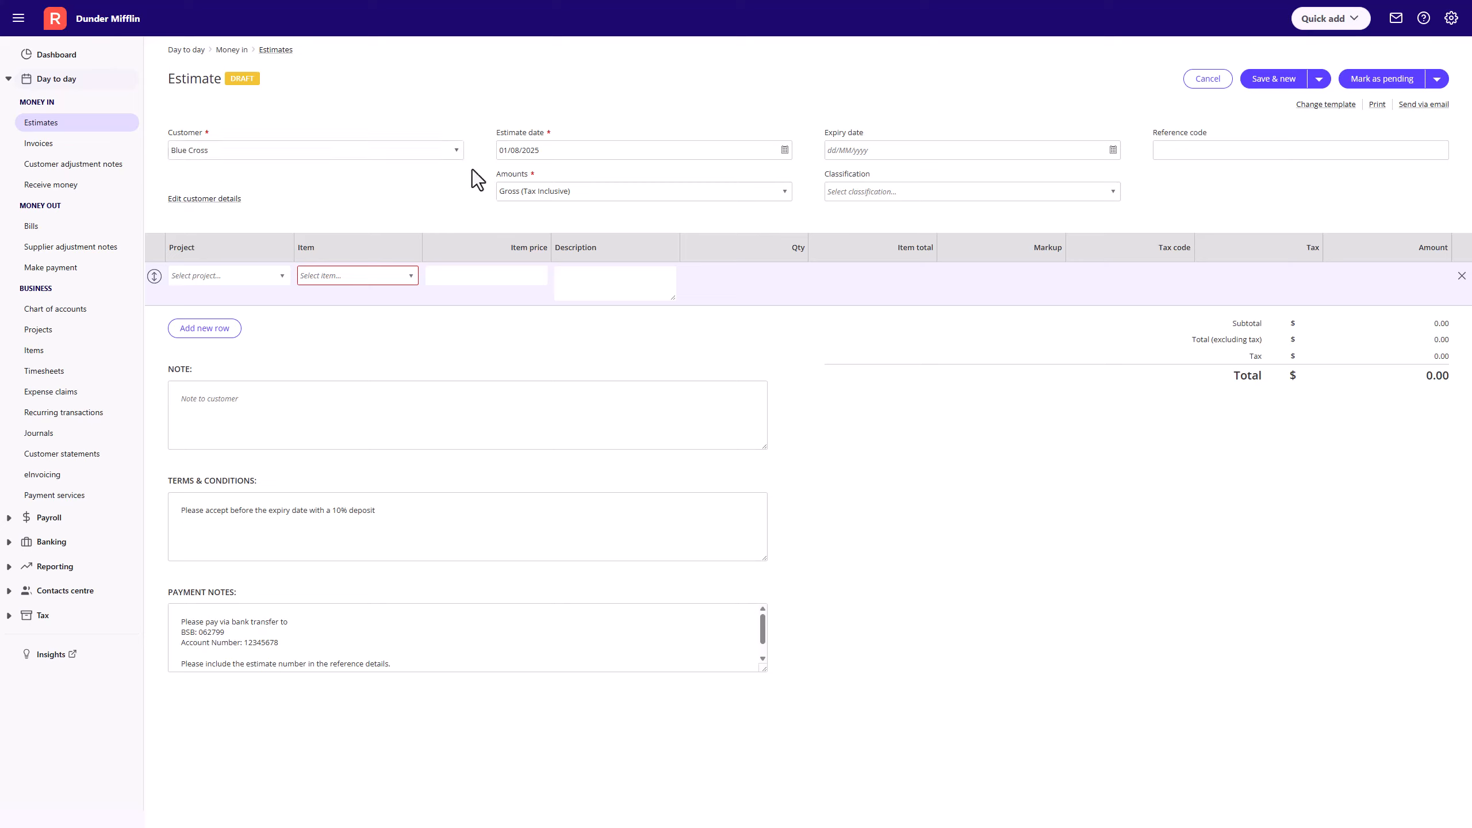
left_click(785, 152)
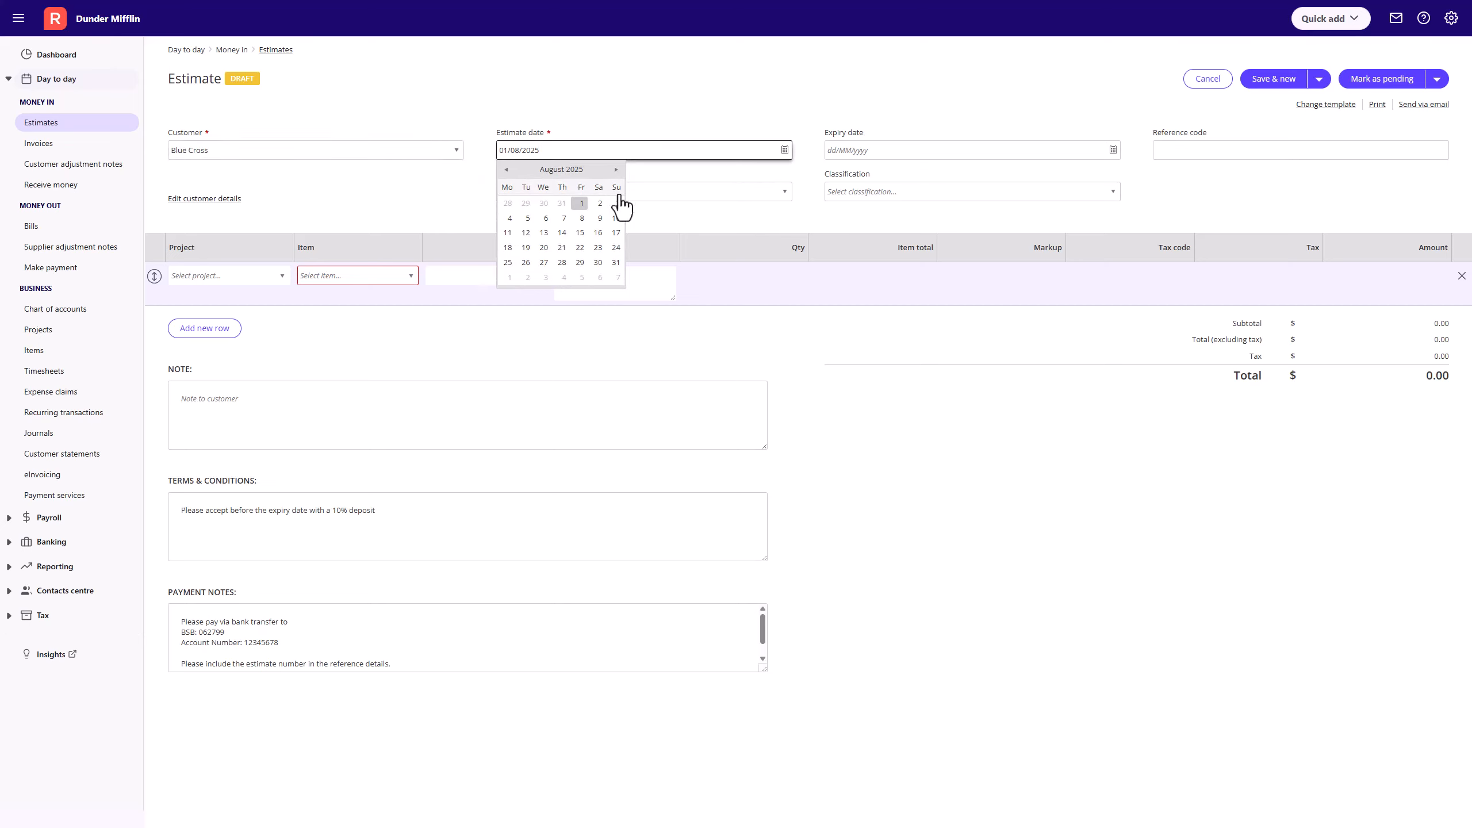
left_click(585, 215)
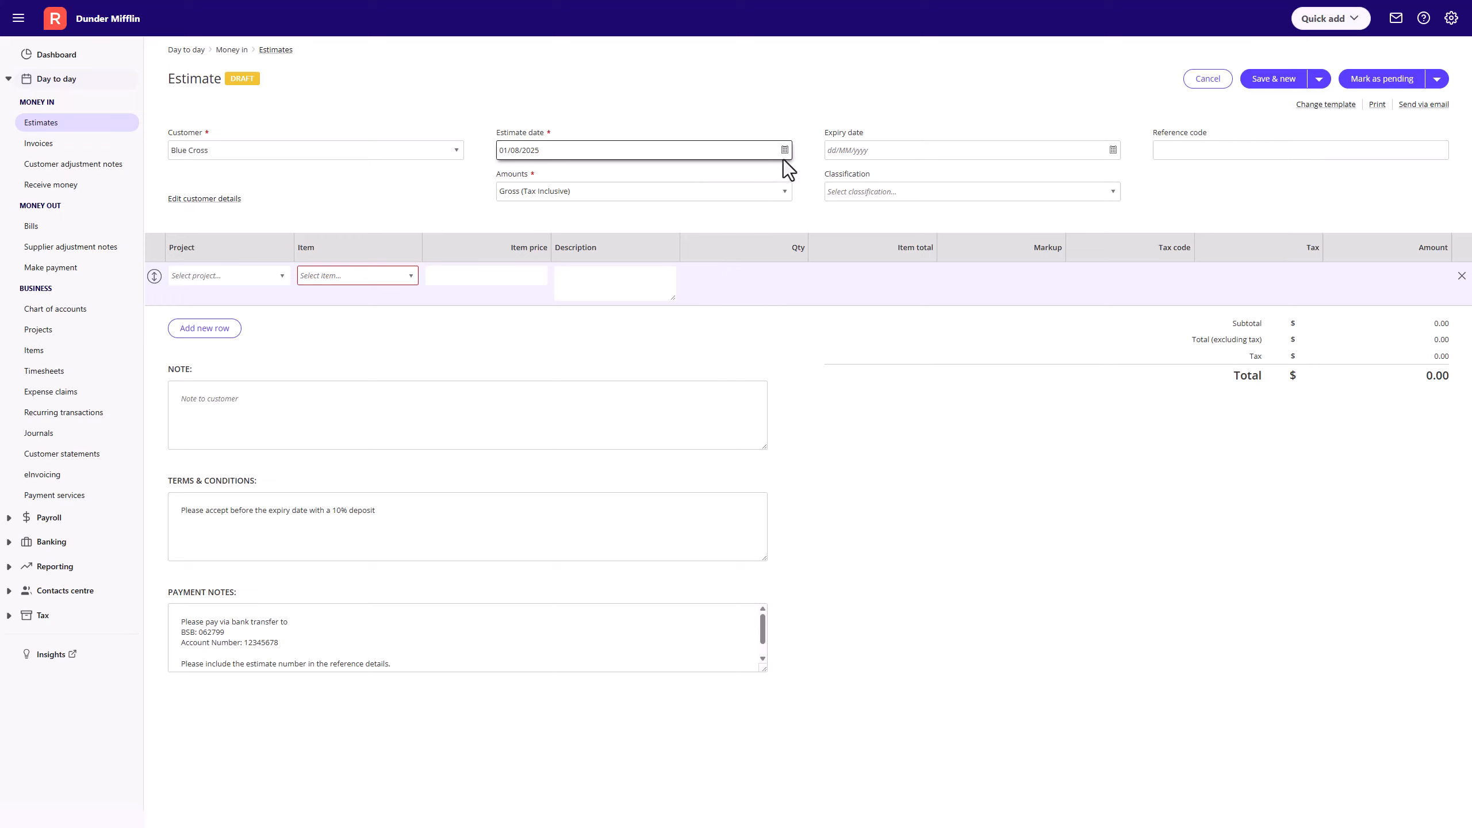
left_click(800, 147)
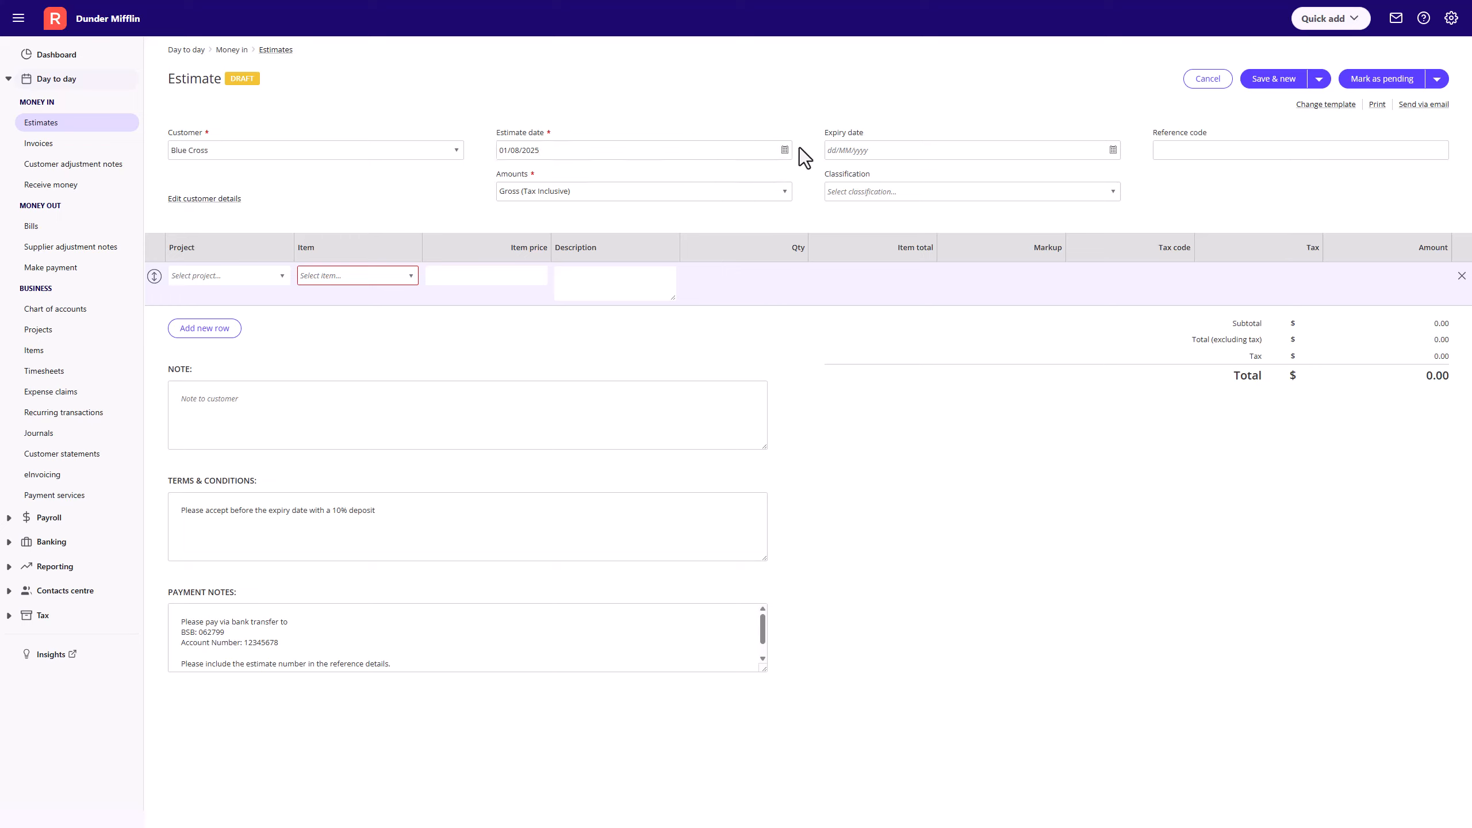
left_click(784, 192)
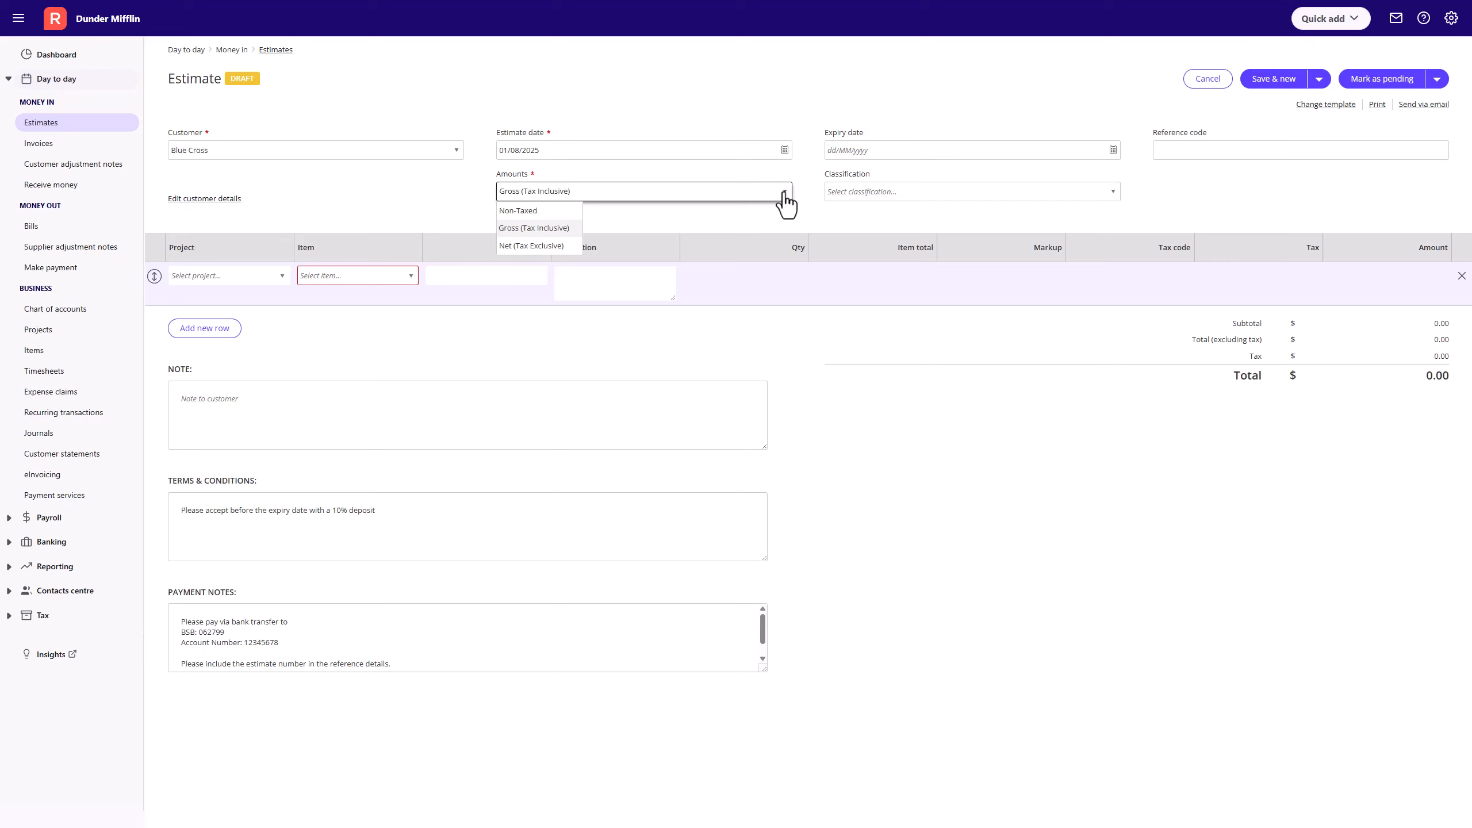
left_click(785, 195)
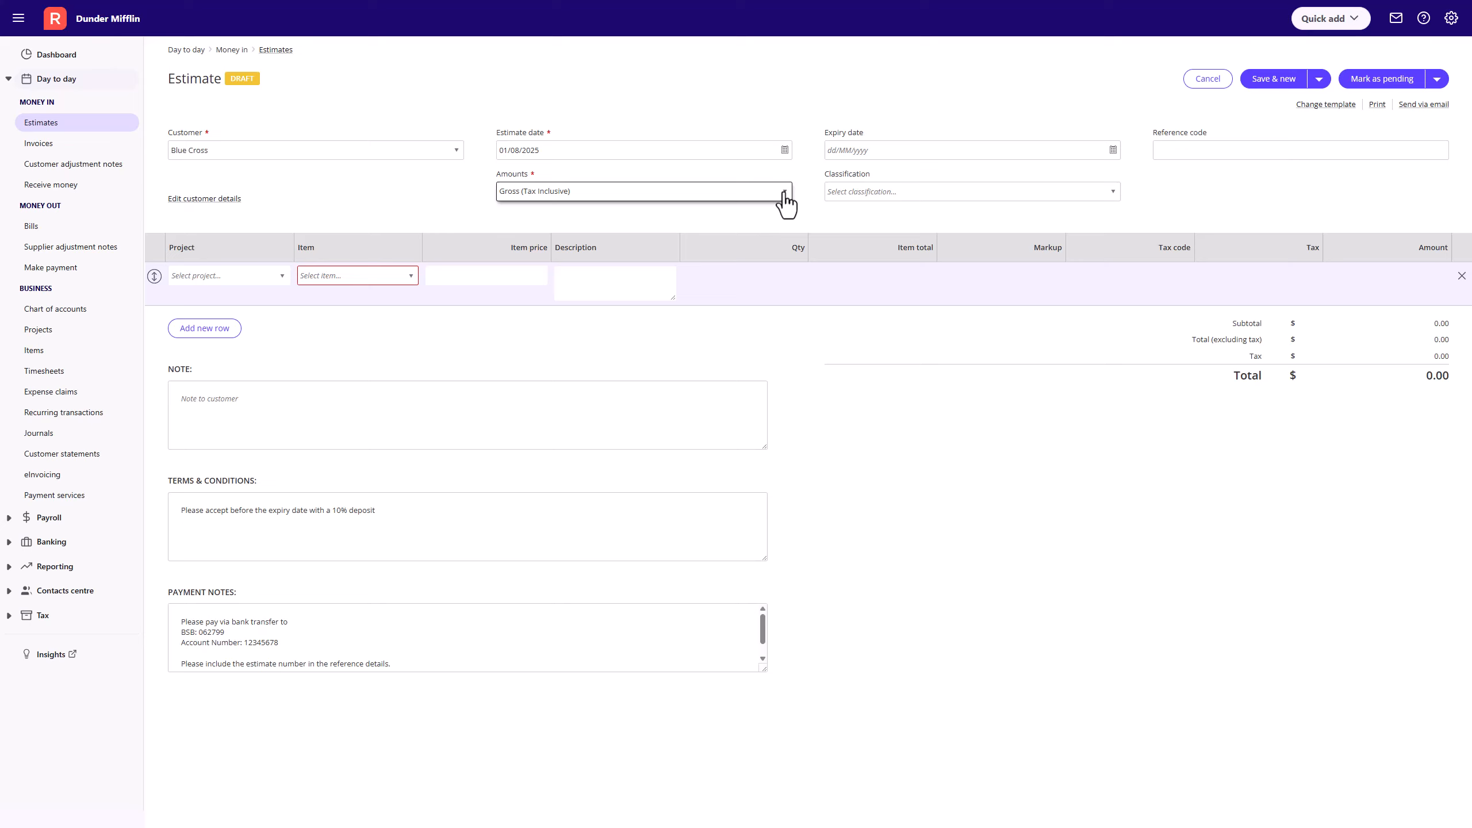
Set the estimate's expiry date to 10/08/2025, leaving the reference code and classification empty
left_click(1111, 152)
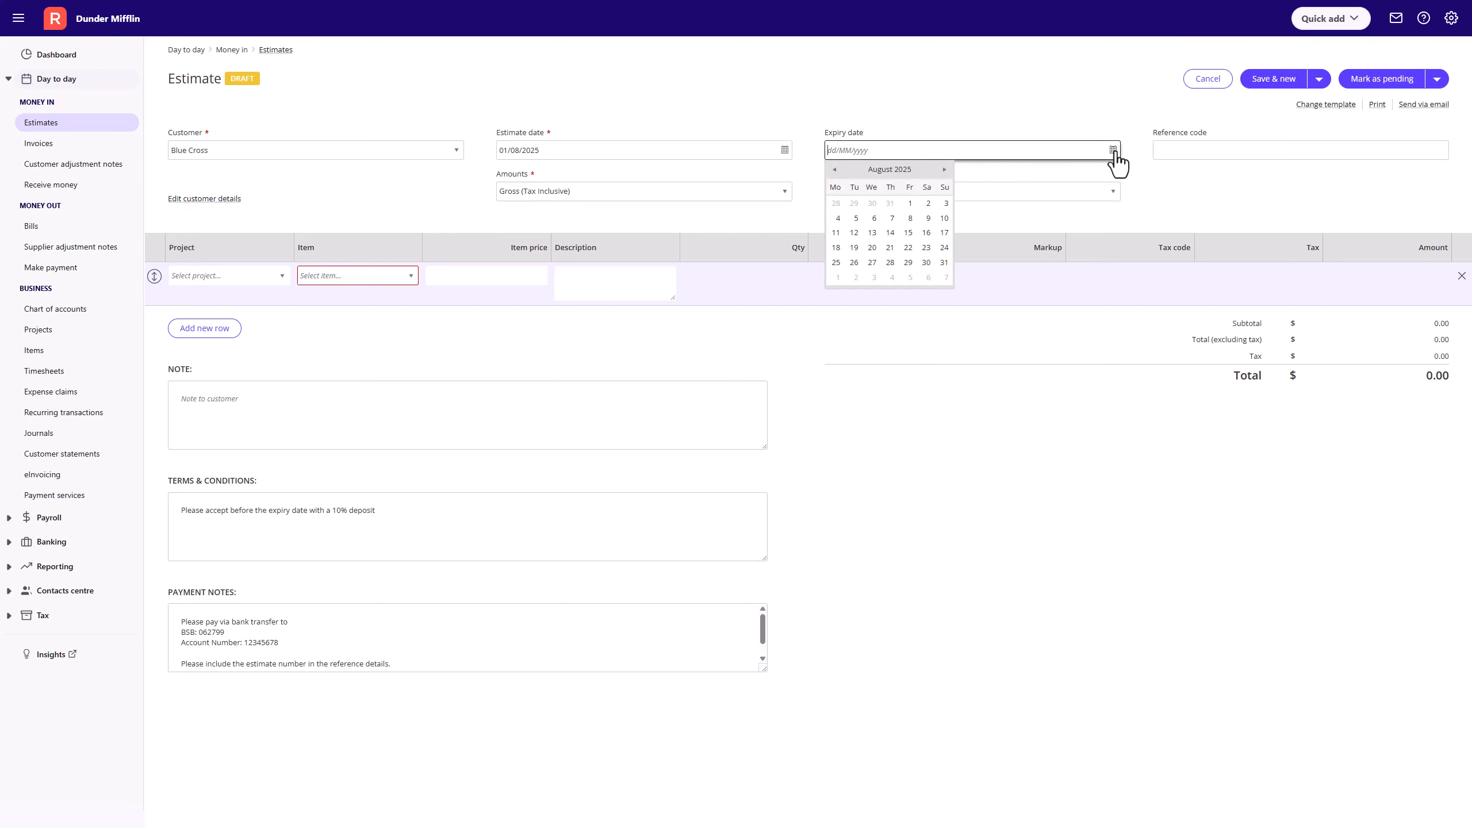
left_click(944, 218)
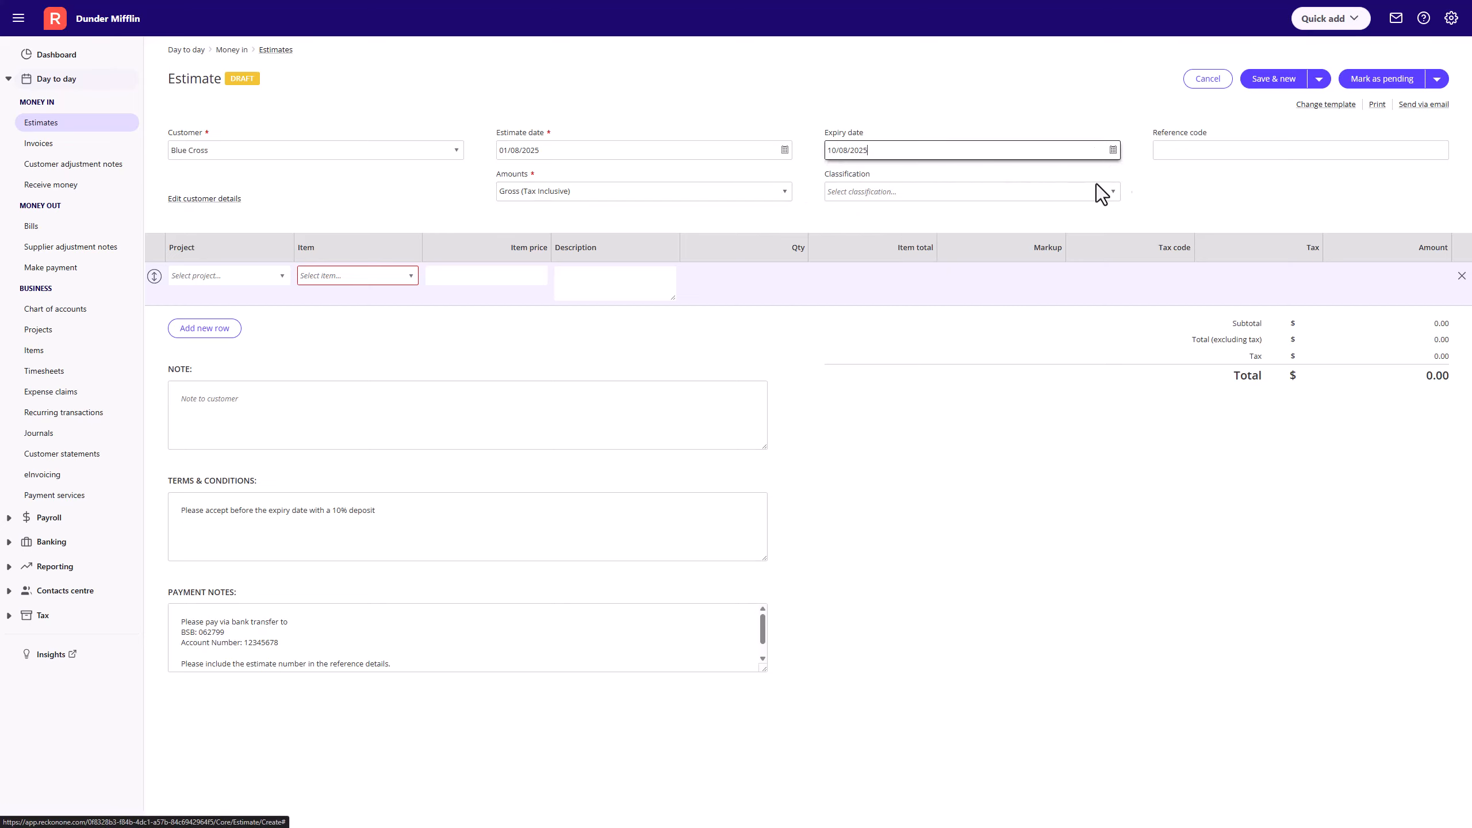
left_click(1184, 152)
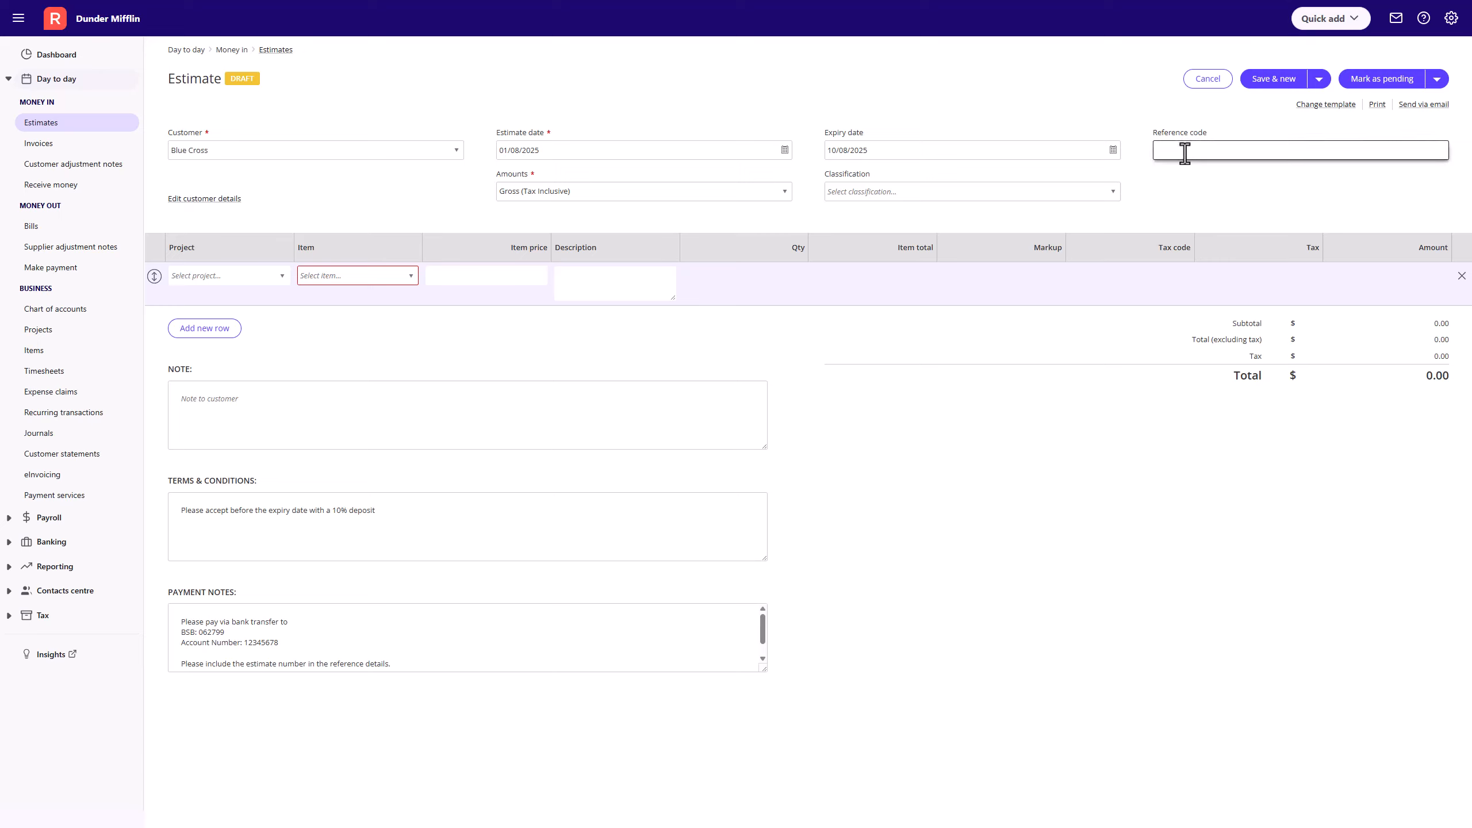
left_click(1127, 189)
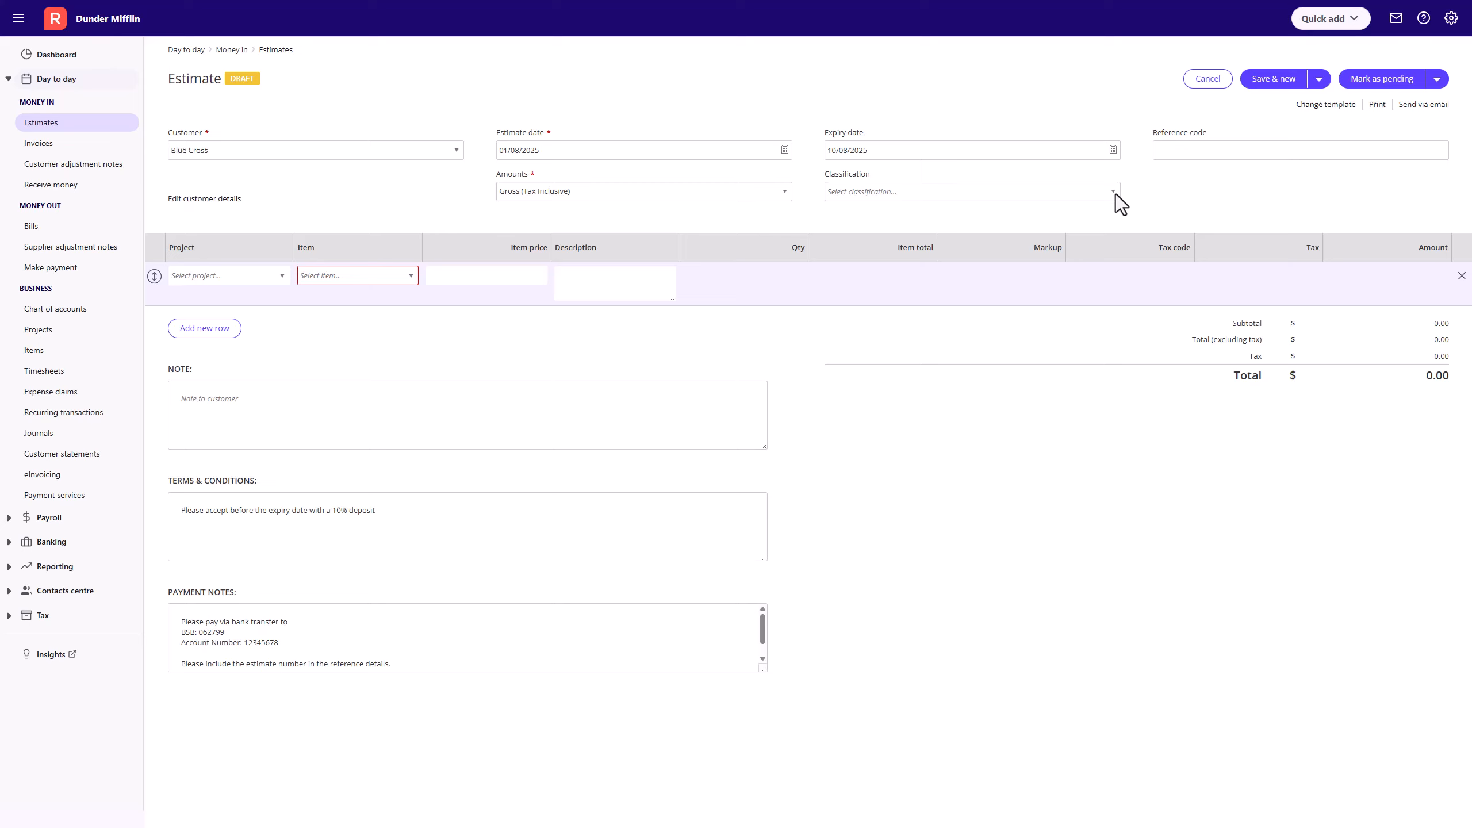
Add A3 White Paper as a line item with quantity 10, a 10% markup and the GST tax code
left_click(412, 282)
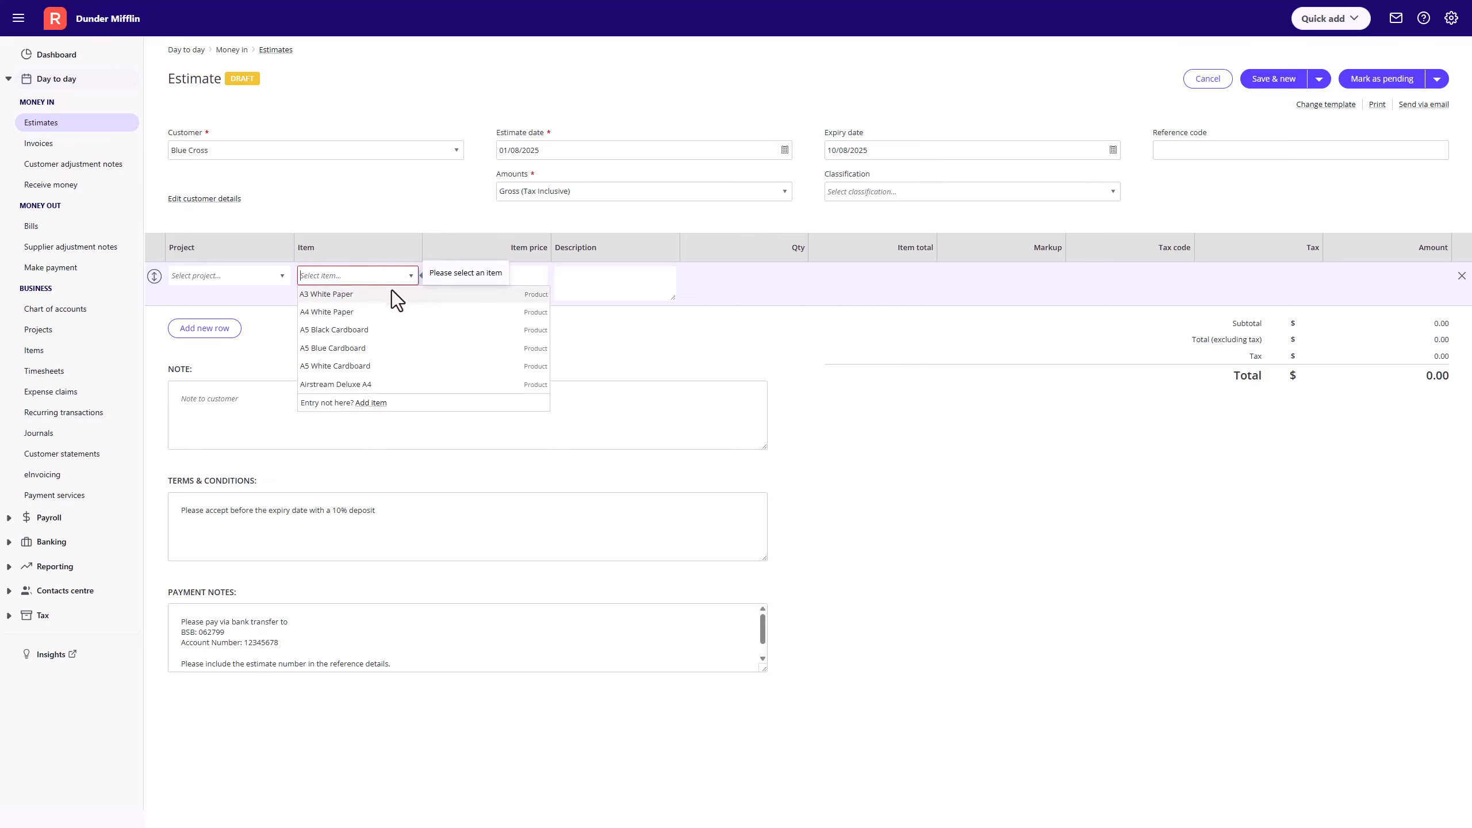
left_click(389, 294)
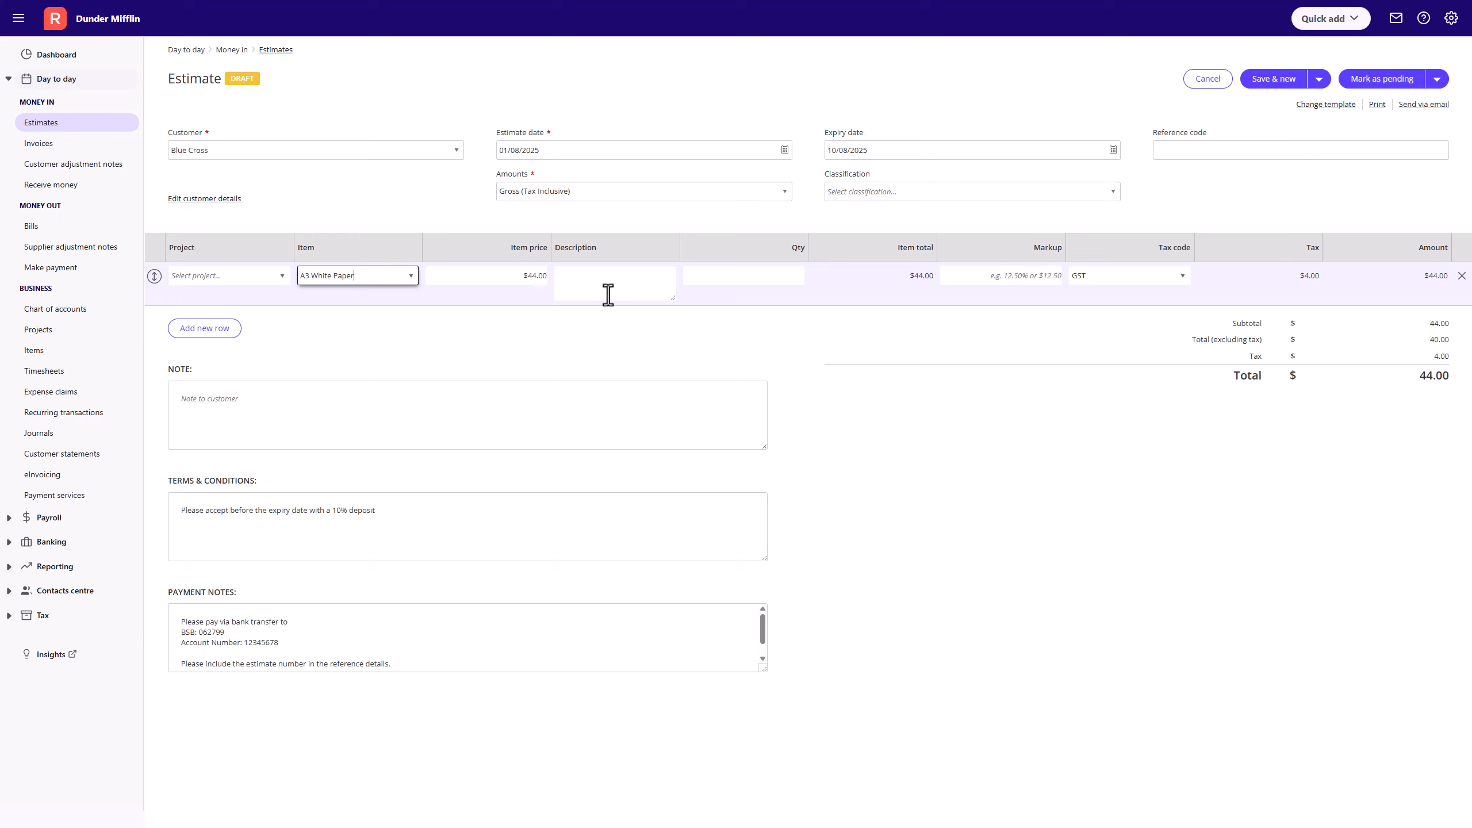
left_click(717, 278)
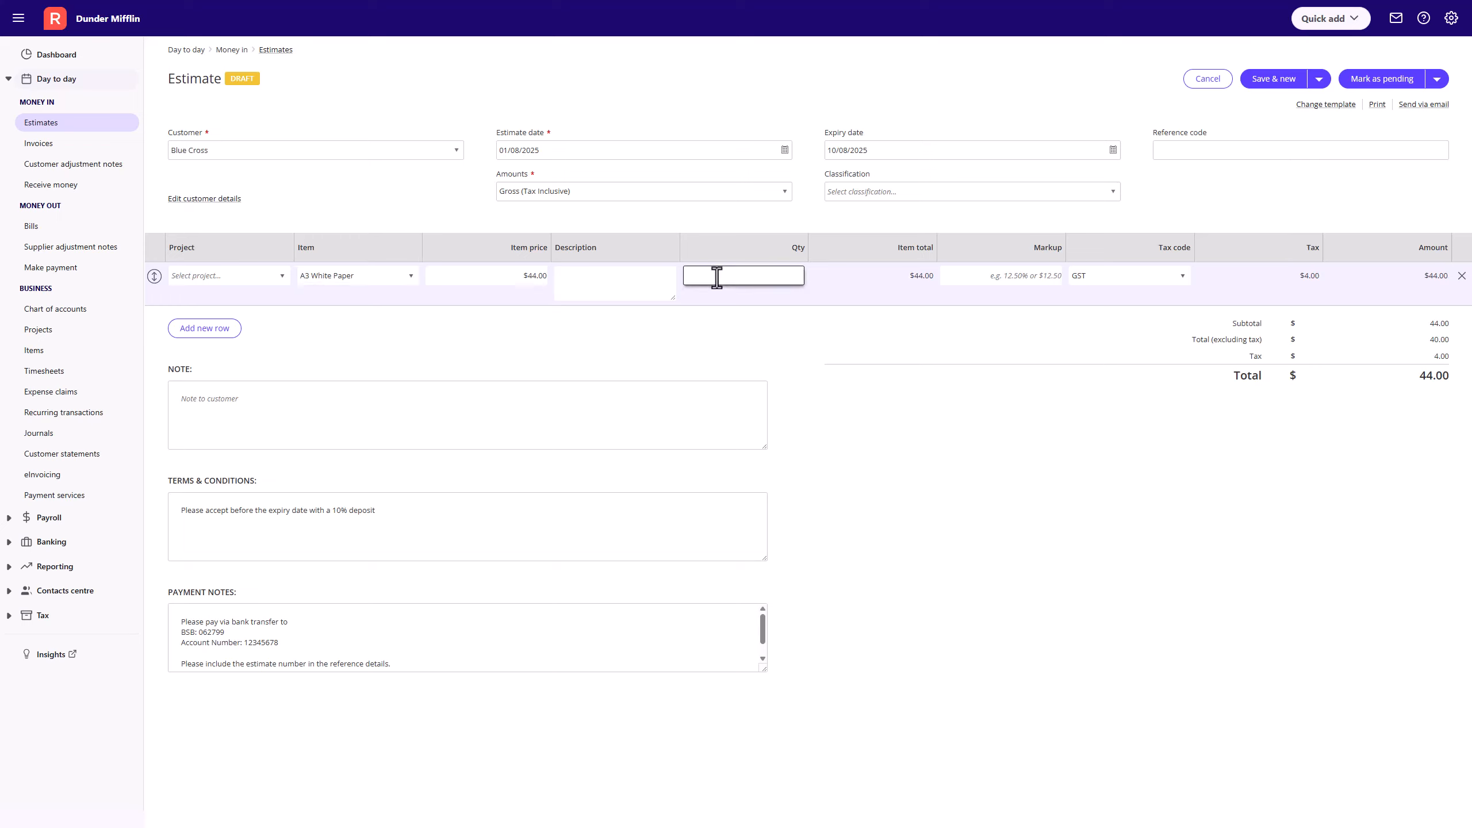
type("10")
left_click(1018, 278)
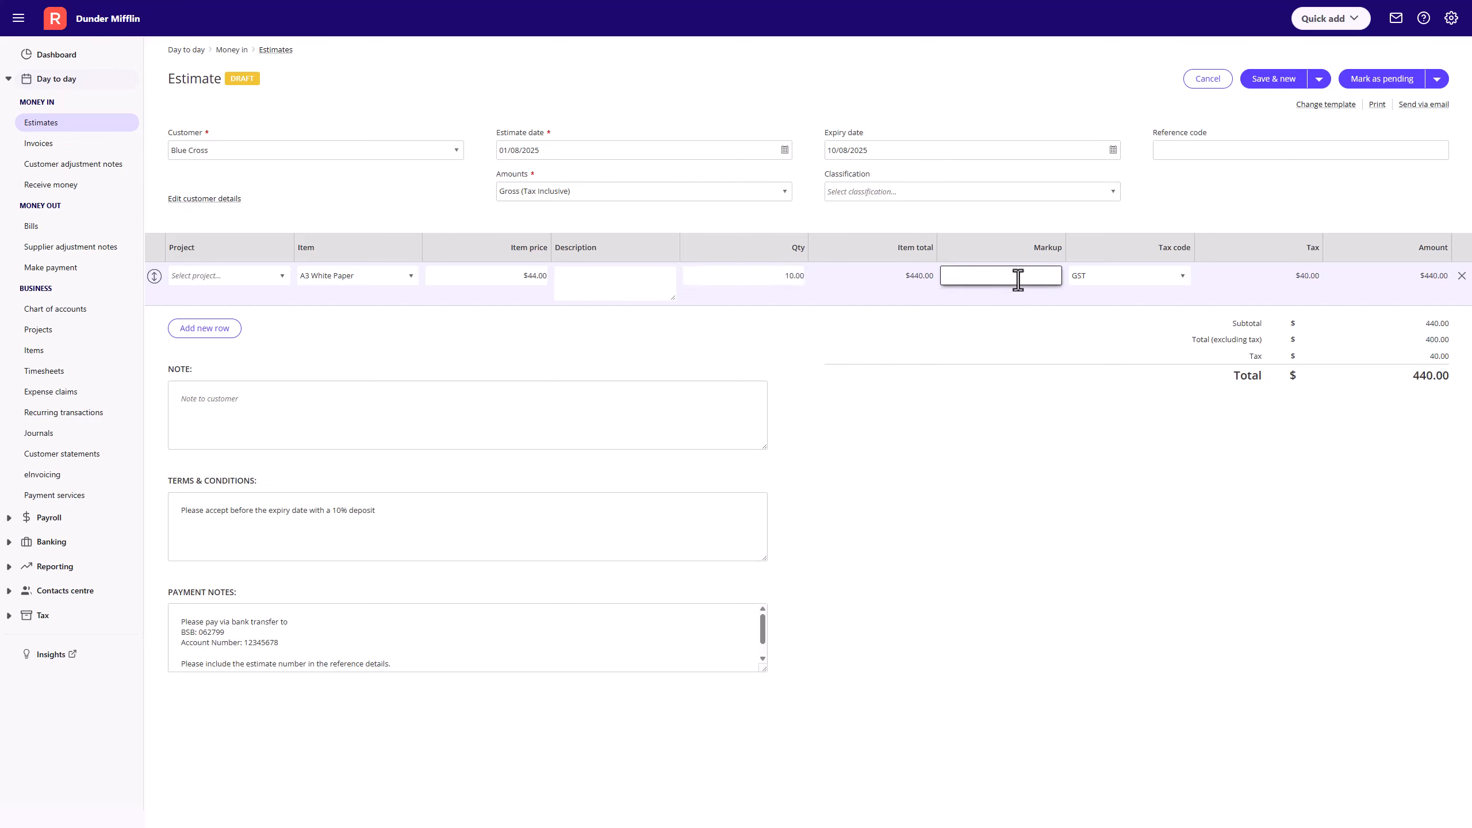
type("10%")
left_click(1182, 280)
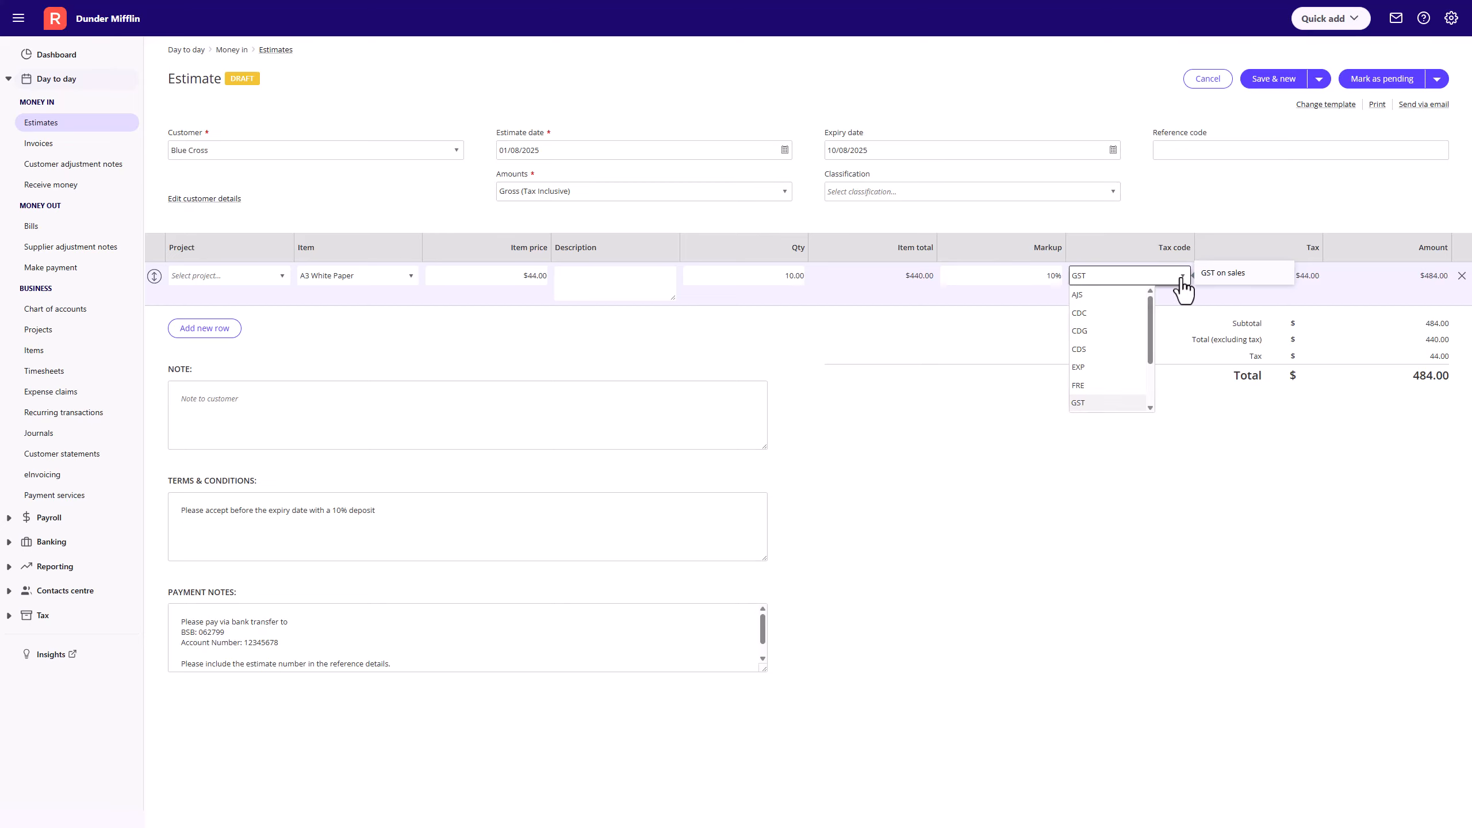
left_click(1182, 280)
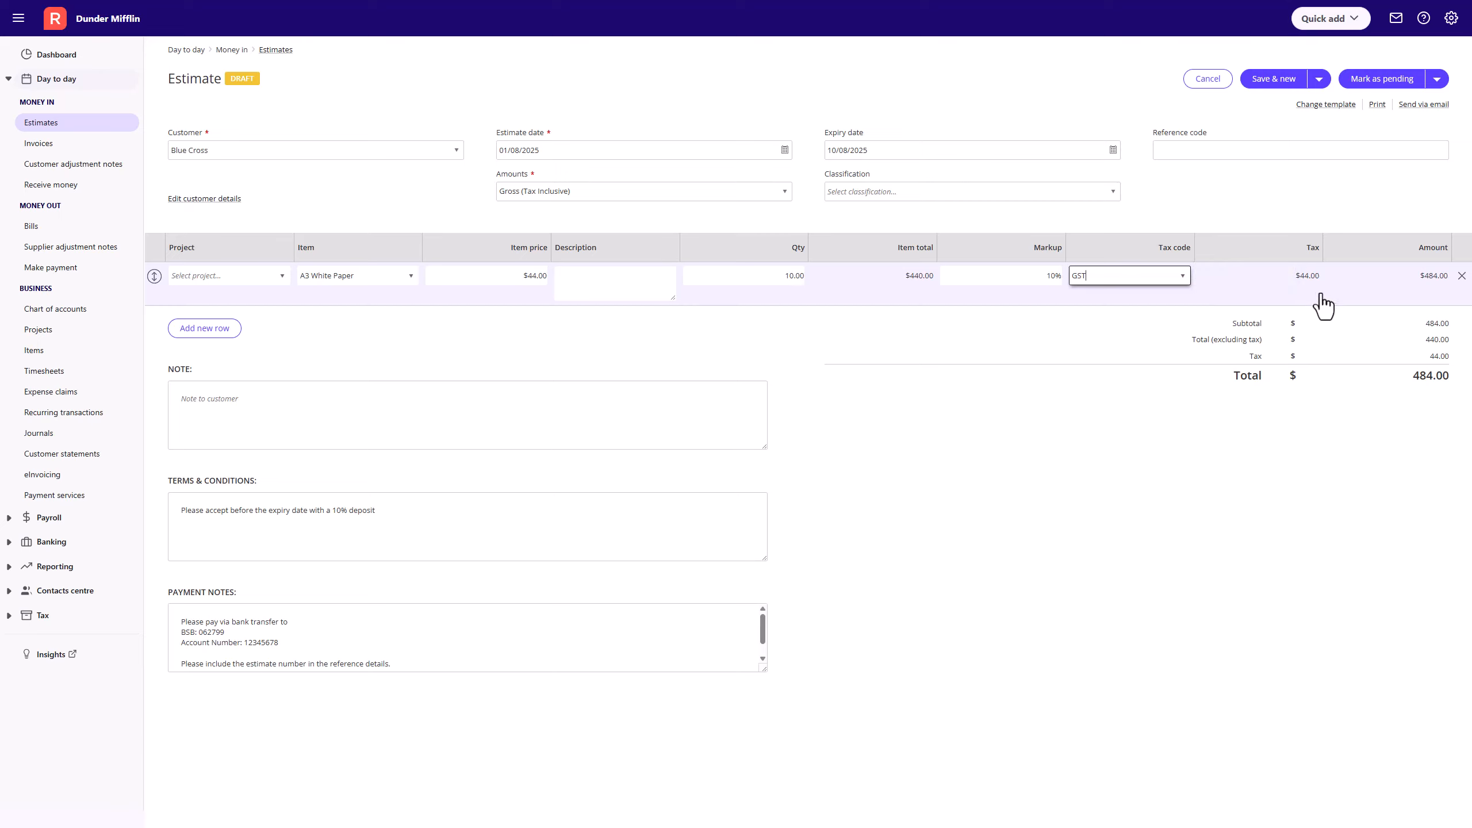
left_click(1170, 321)
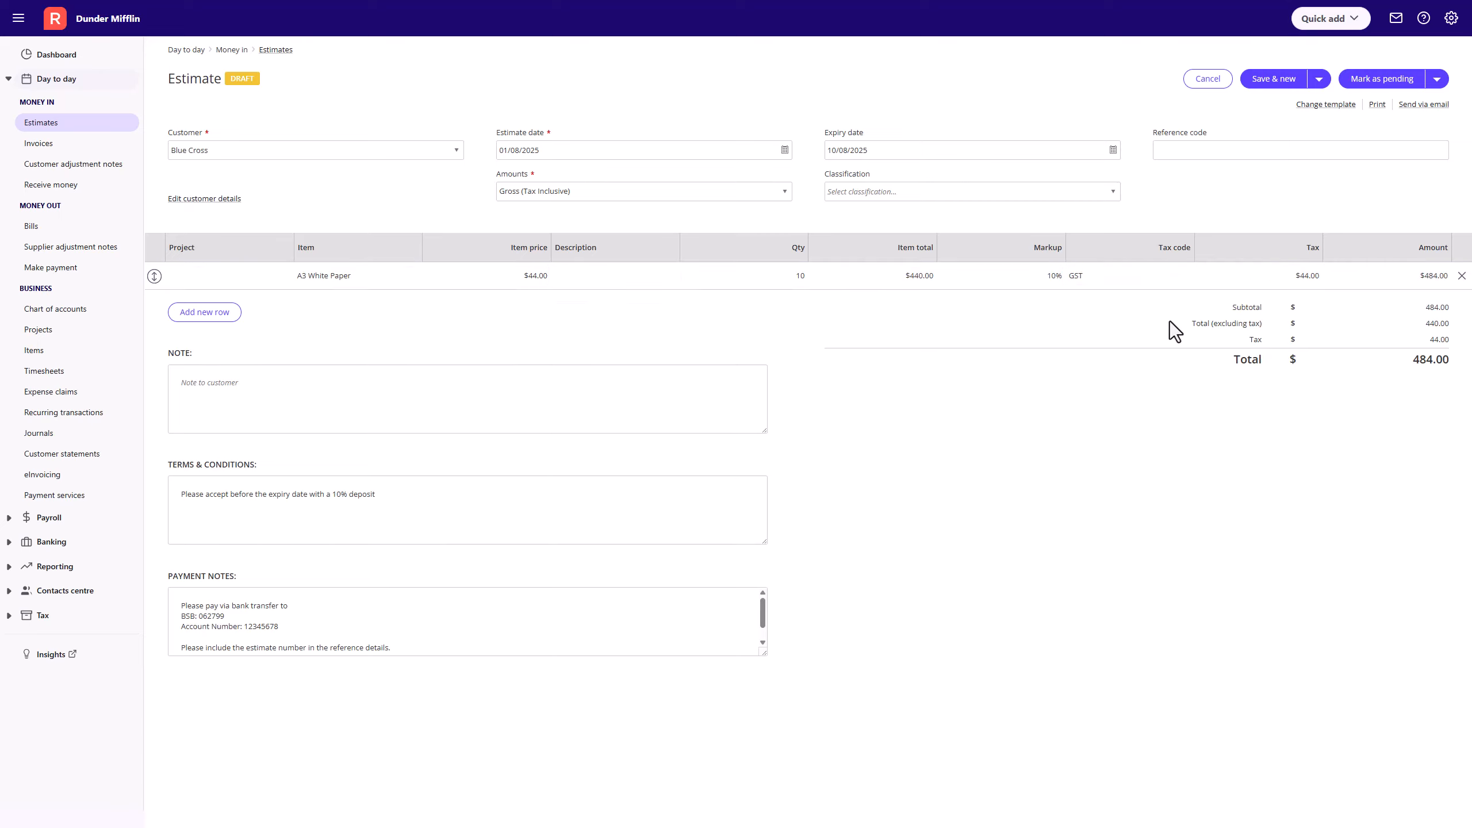
Add an extra blank row below the A3 White Paper line and delete it
left_click(214, 315)
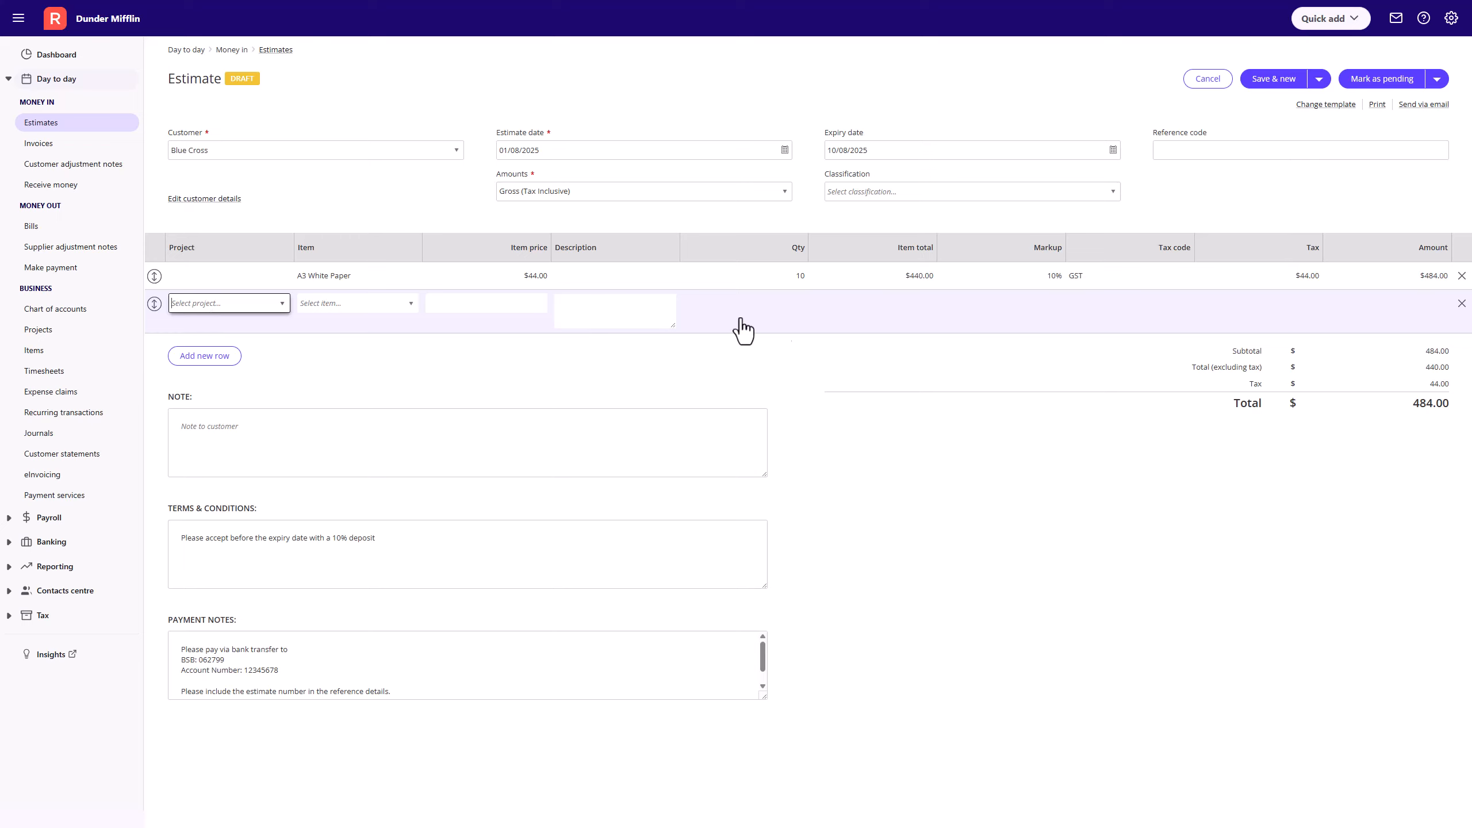
left_click(1460, 304)
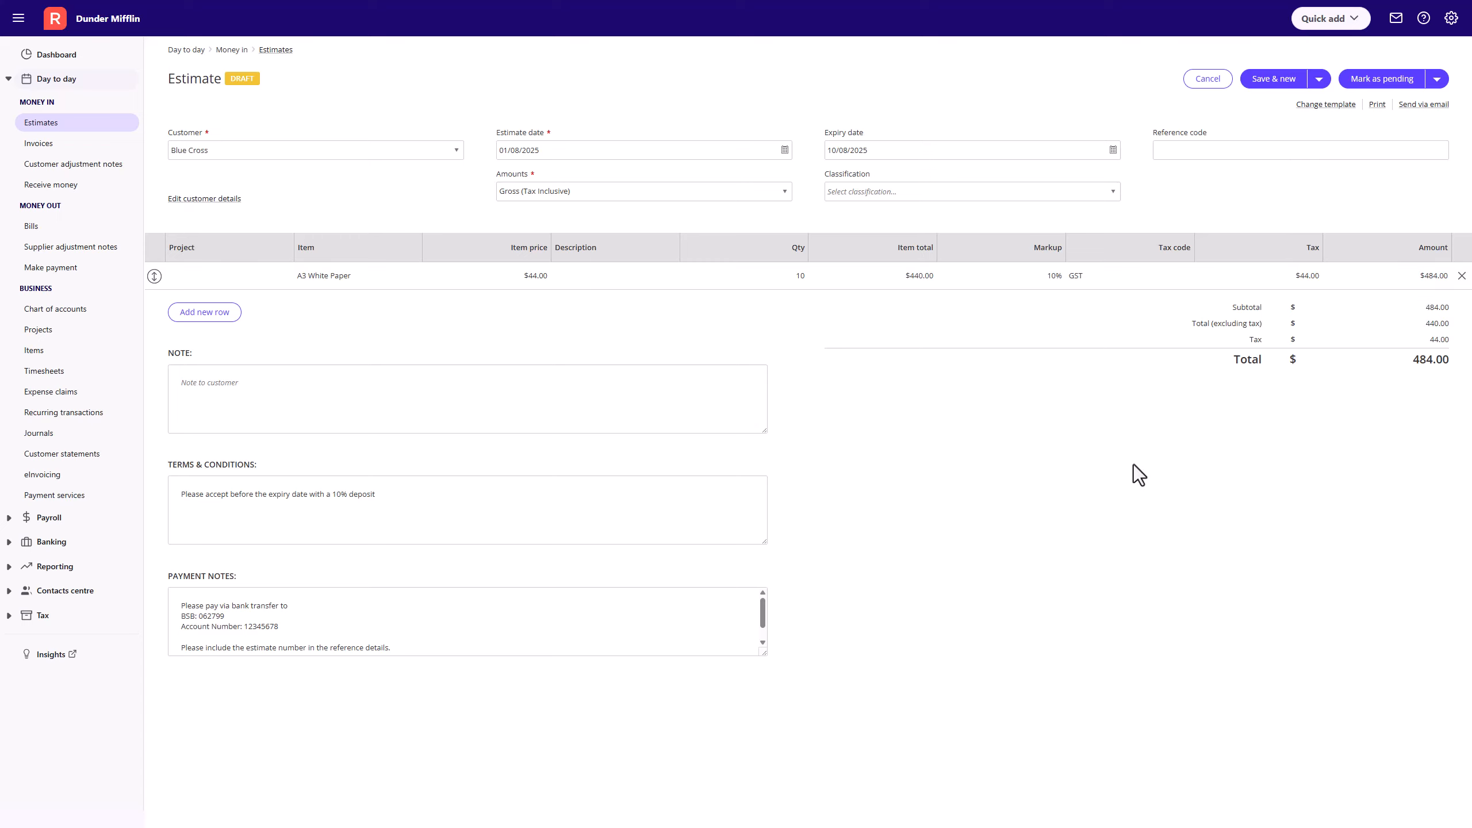
Enter the customer note "Thanks for contacting us! Here is your quote for your office supplies" on the estimate
left_click(447, 395)
type("Thanks for contacting us! Here is your quote for your office supplies")
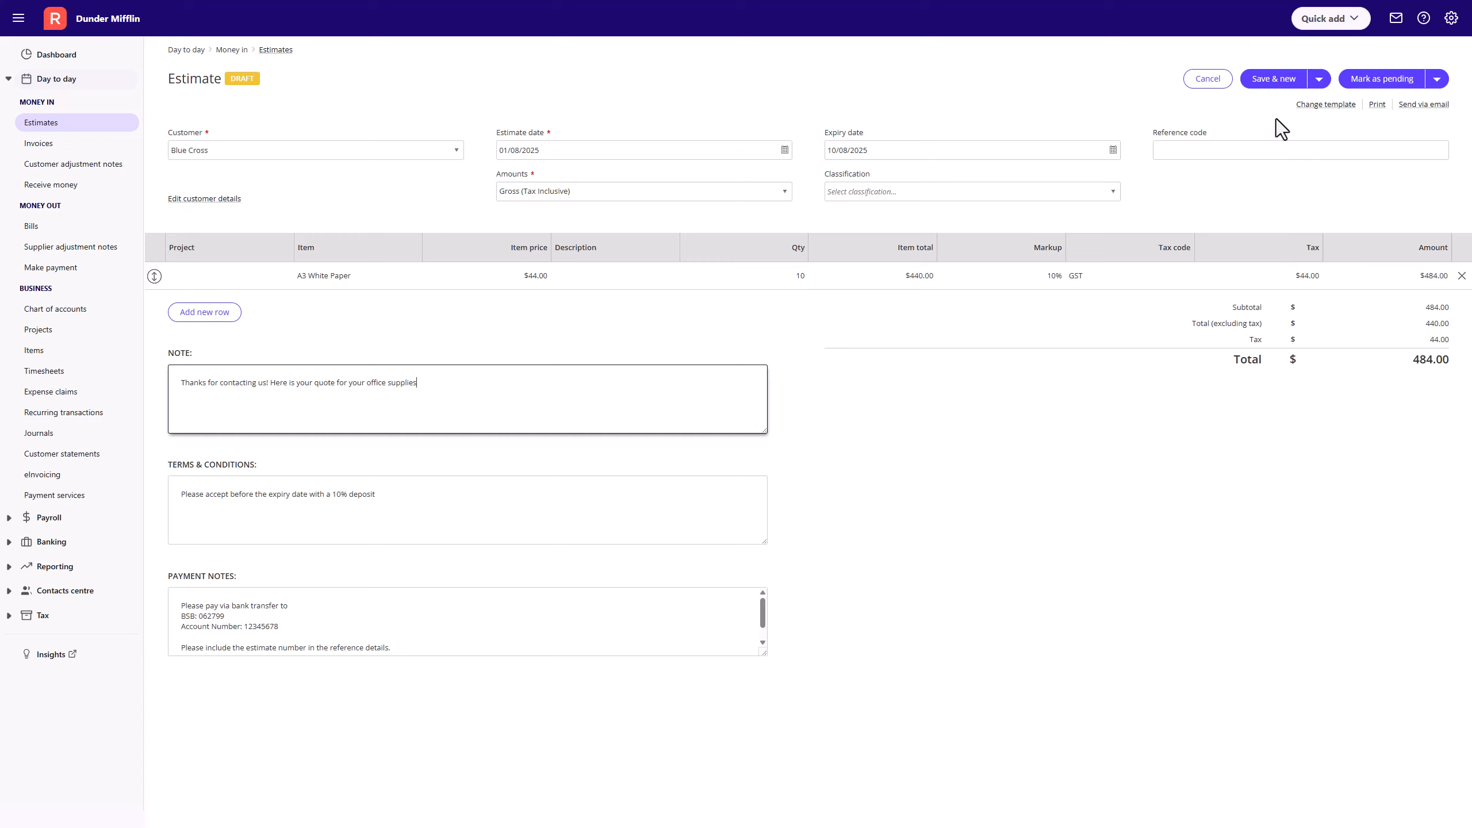
left_click(1319, 81)
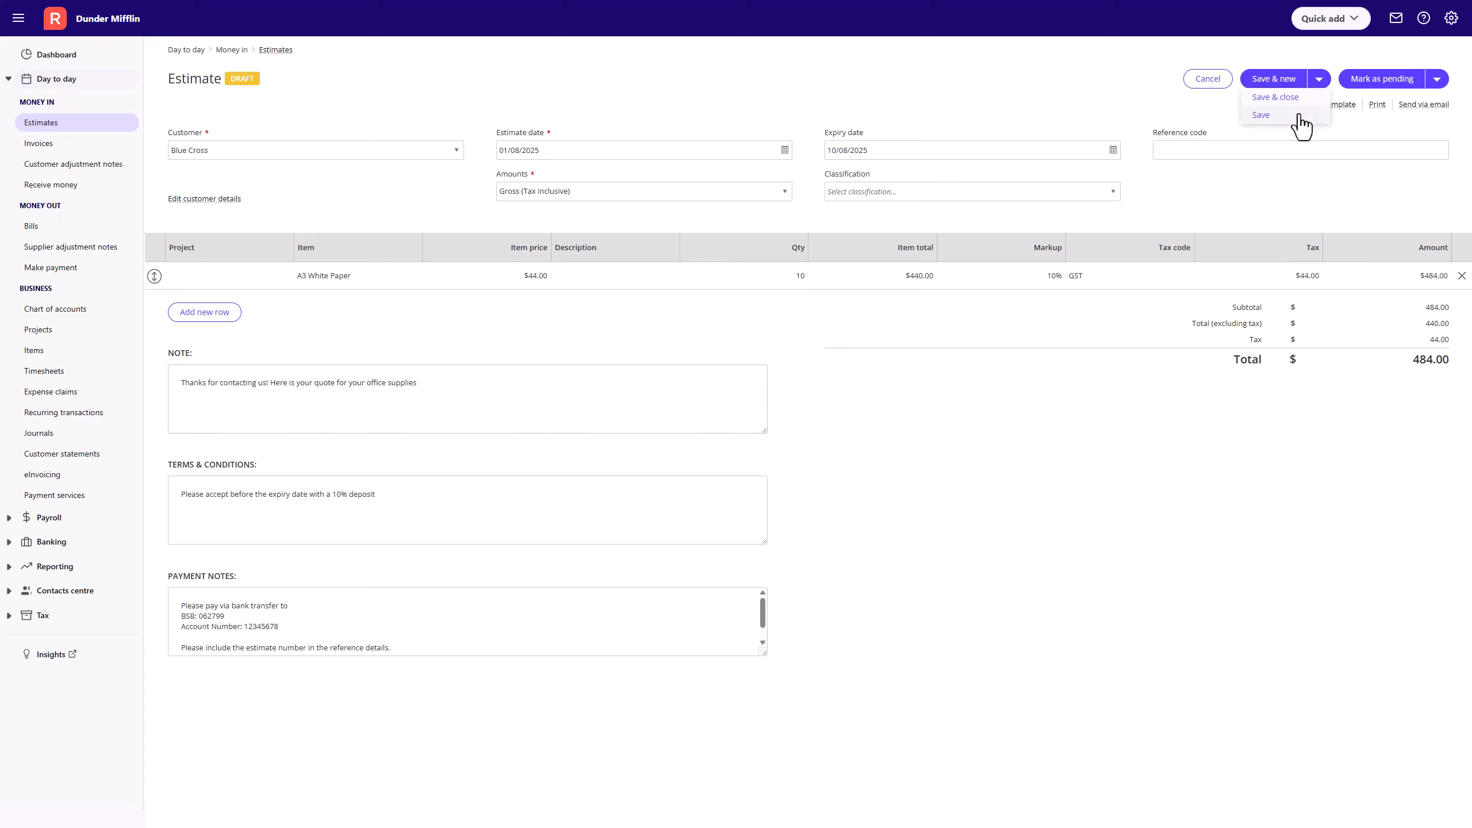
left_click(1219, 117)
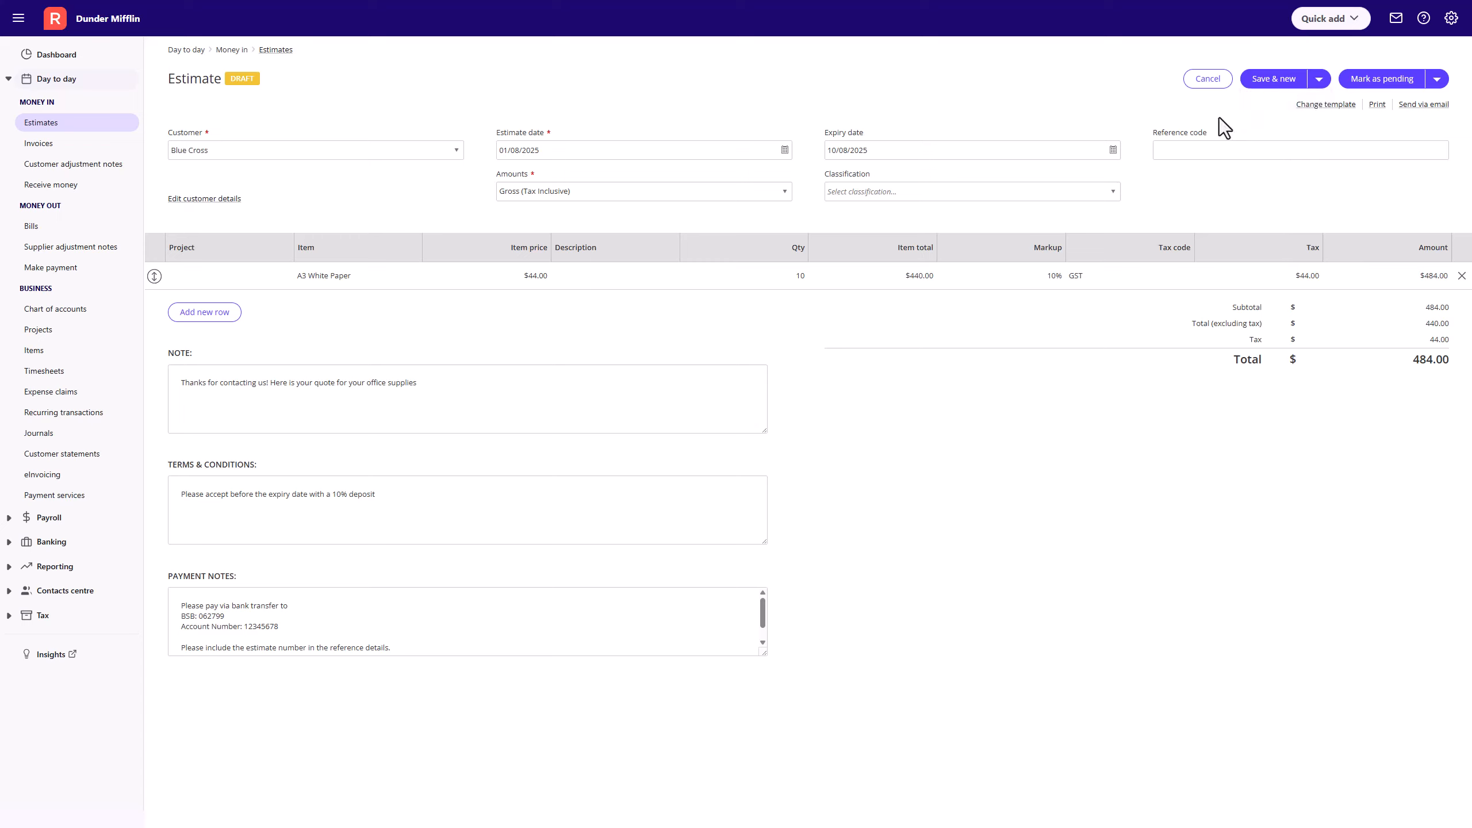
Mark the estimate as pending and send it to the customer by email with the prefilled message
left_click(1382, 79)
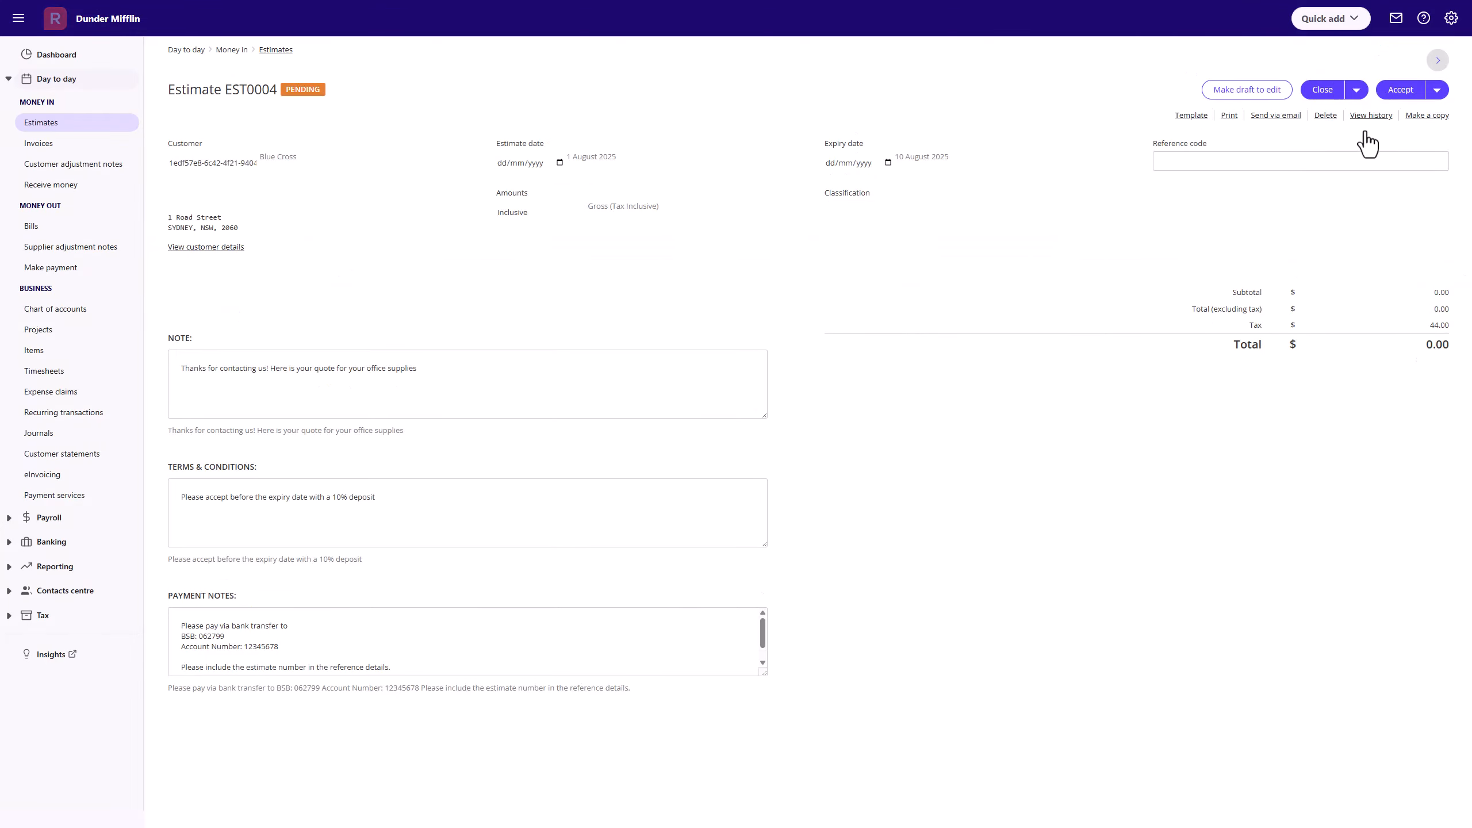
left_click(1280, 118)
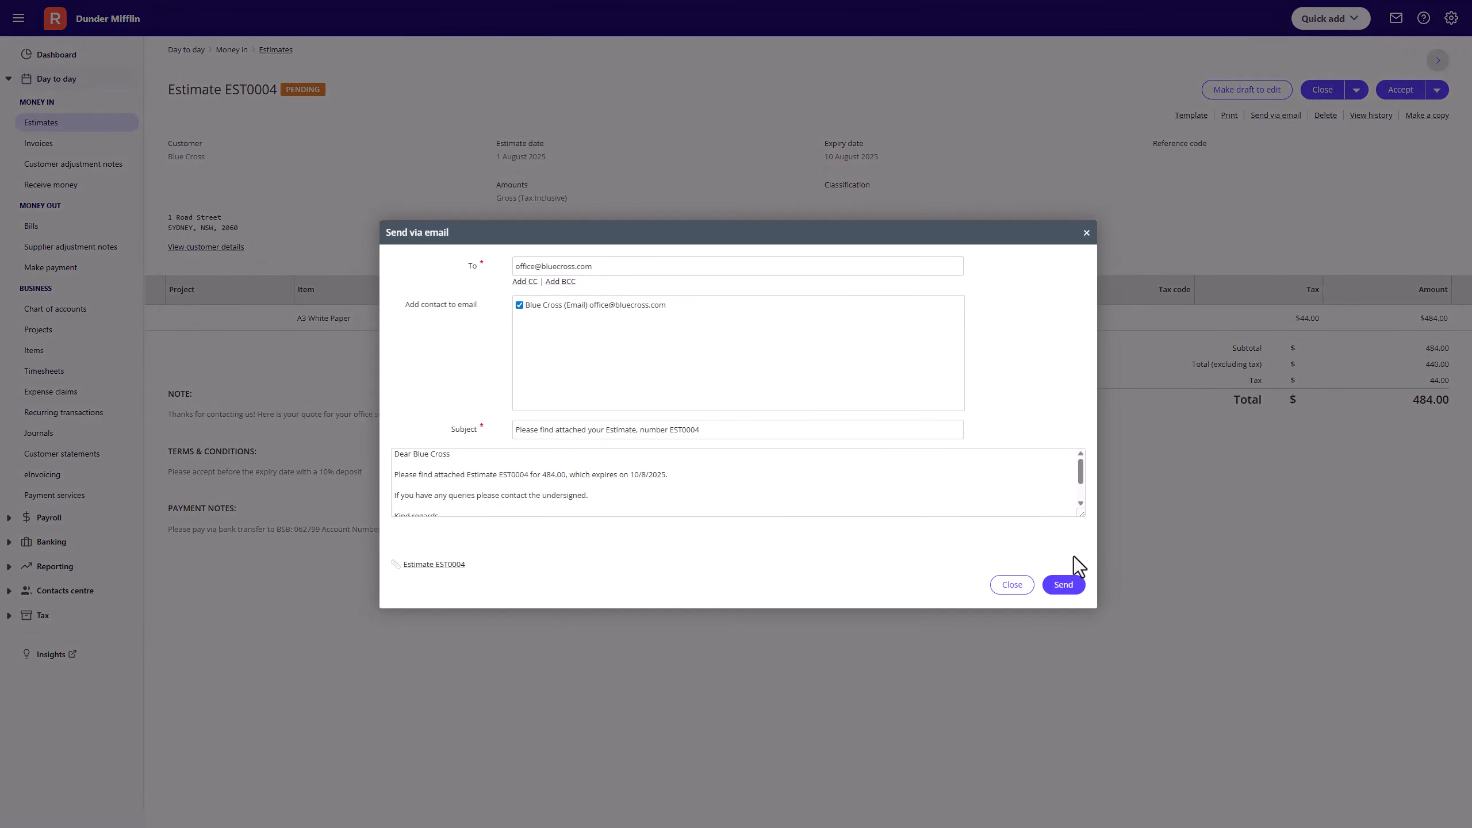
left_click(1063, 584)
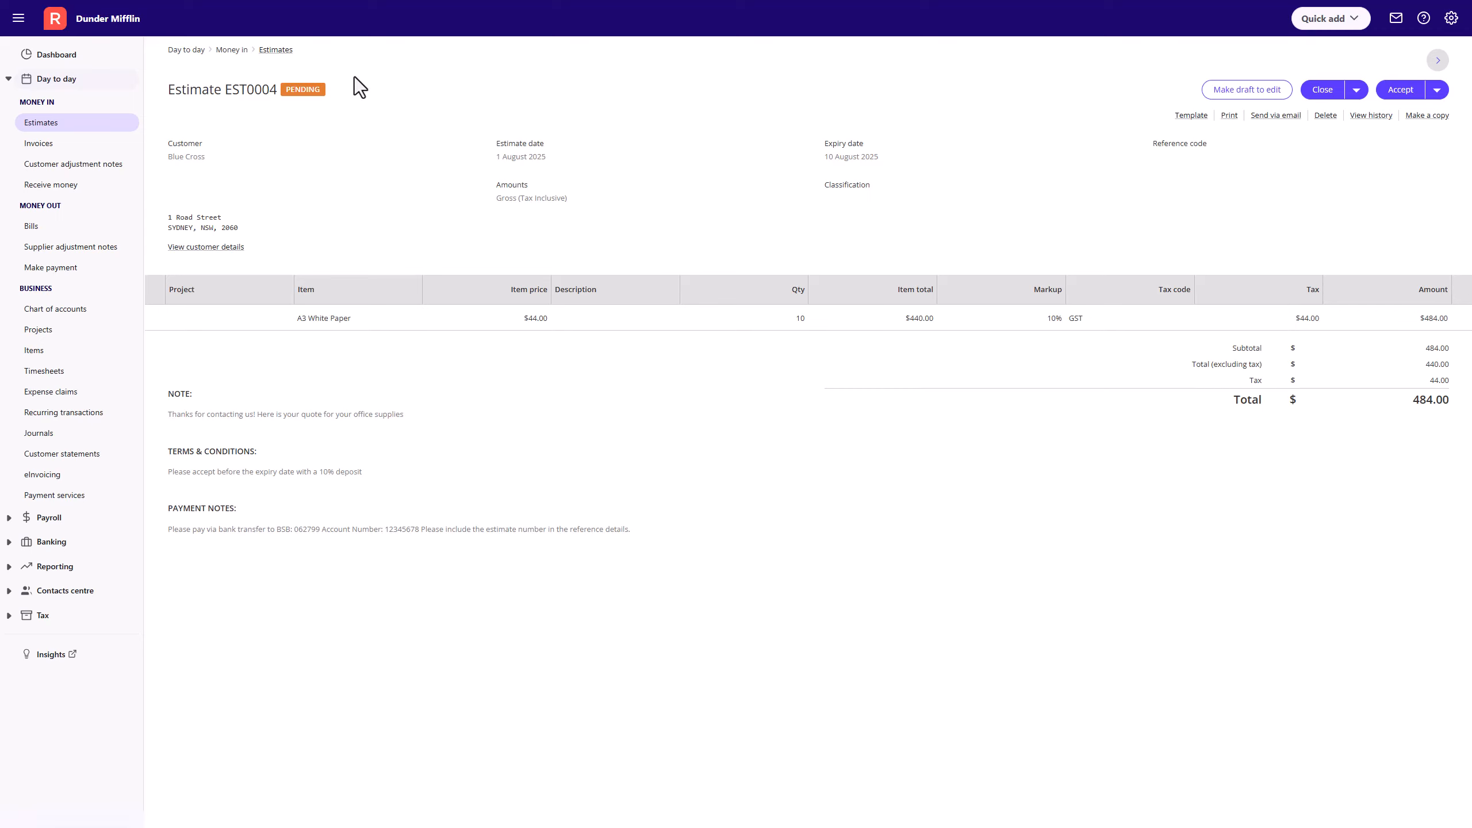
Reopen the Blue Cross estimate from the Estimates list, accept it and convert it to an invoice
left_click(281, 51)
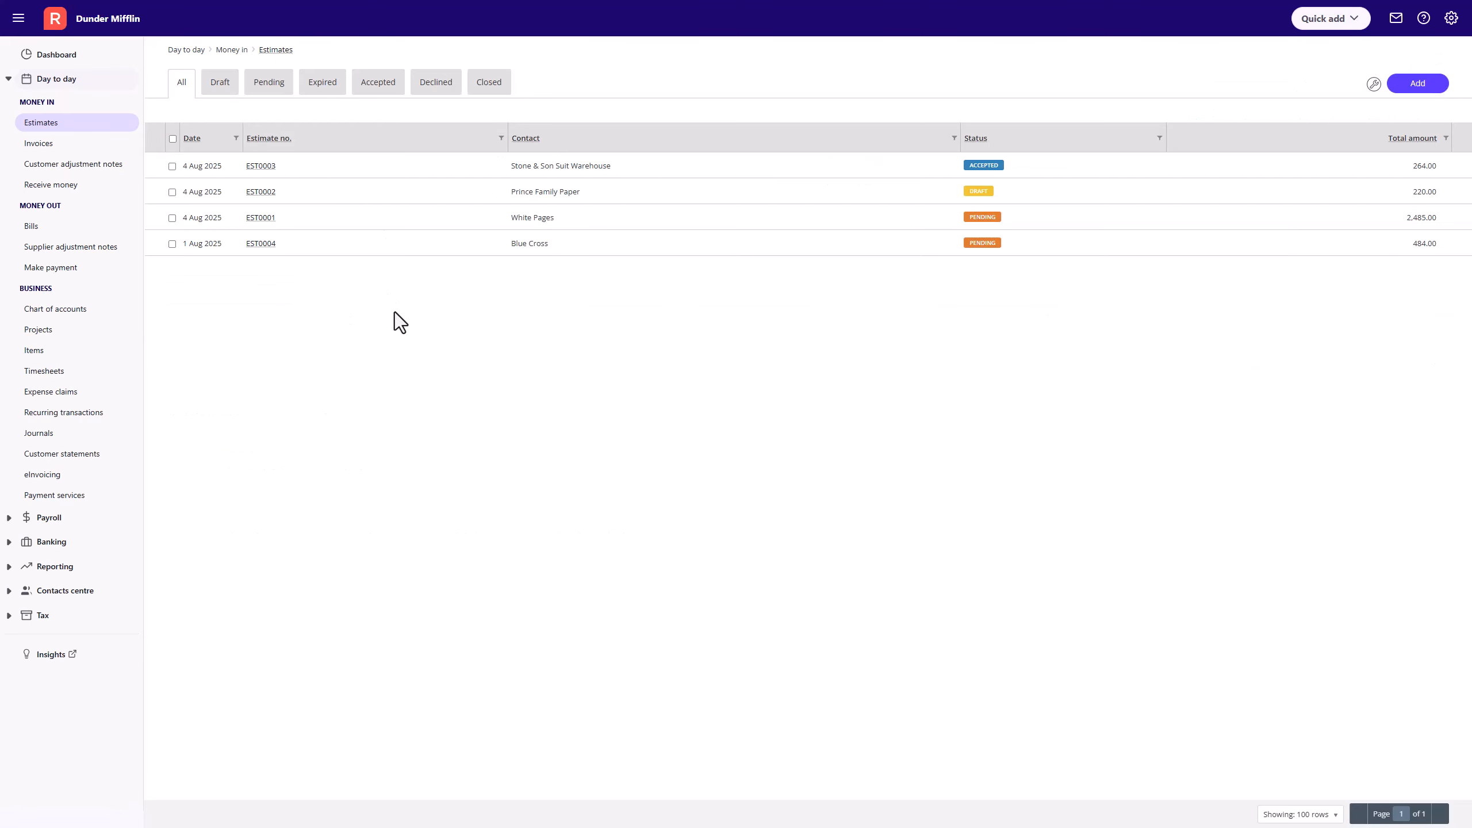
left_click(261, 244)
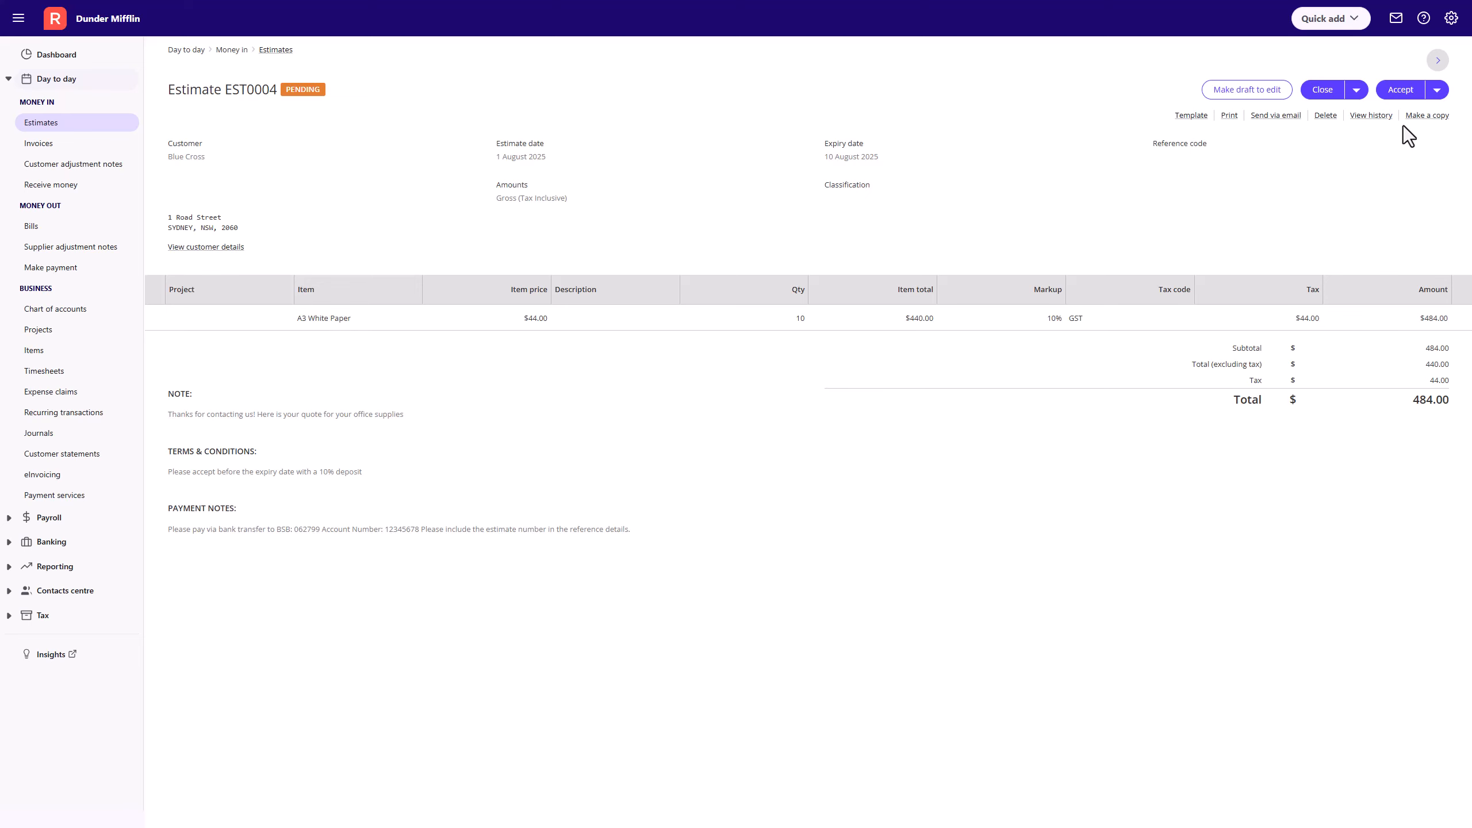
left_click(1408, 92)
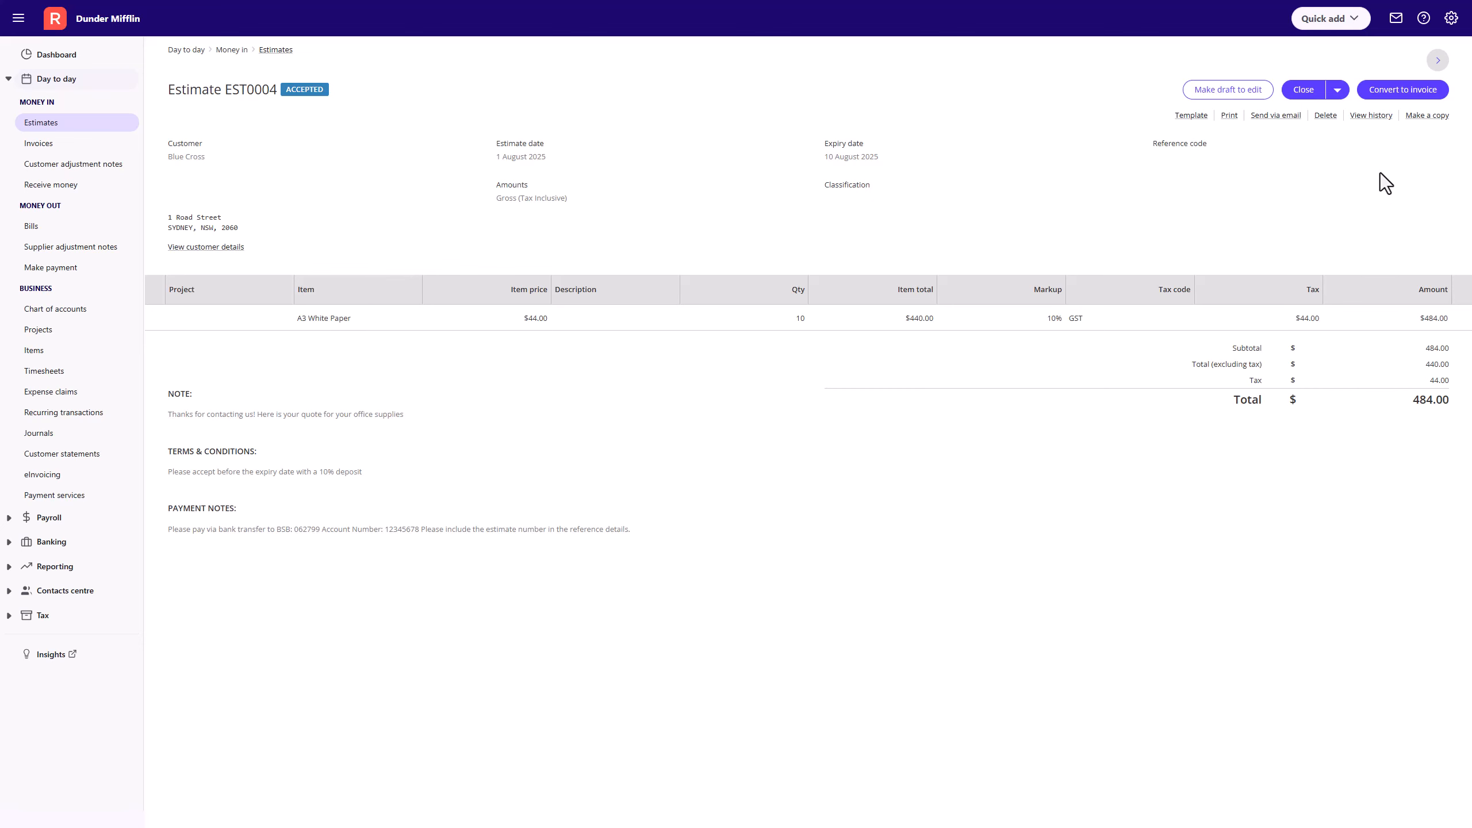
left_click(1417, 95)
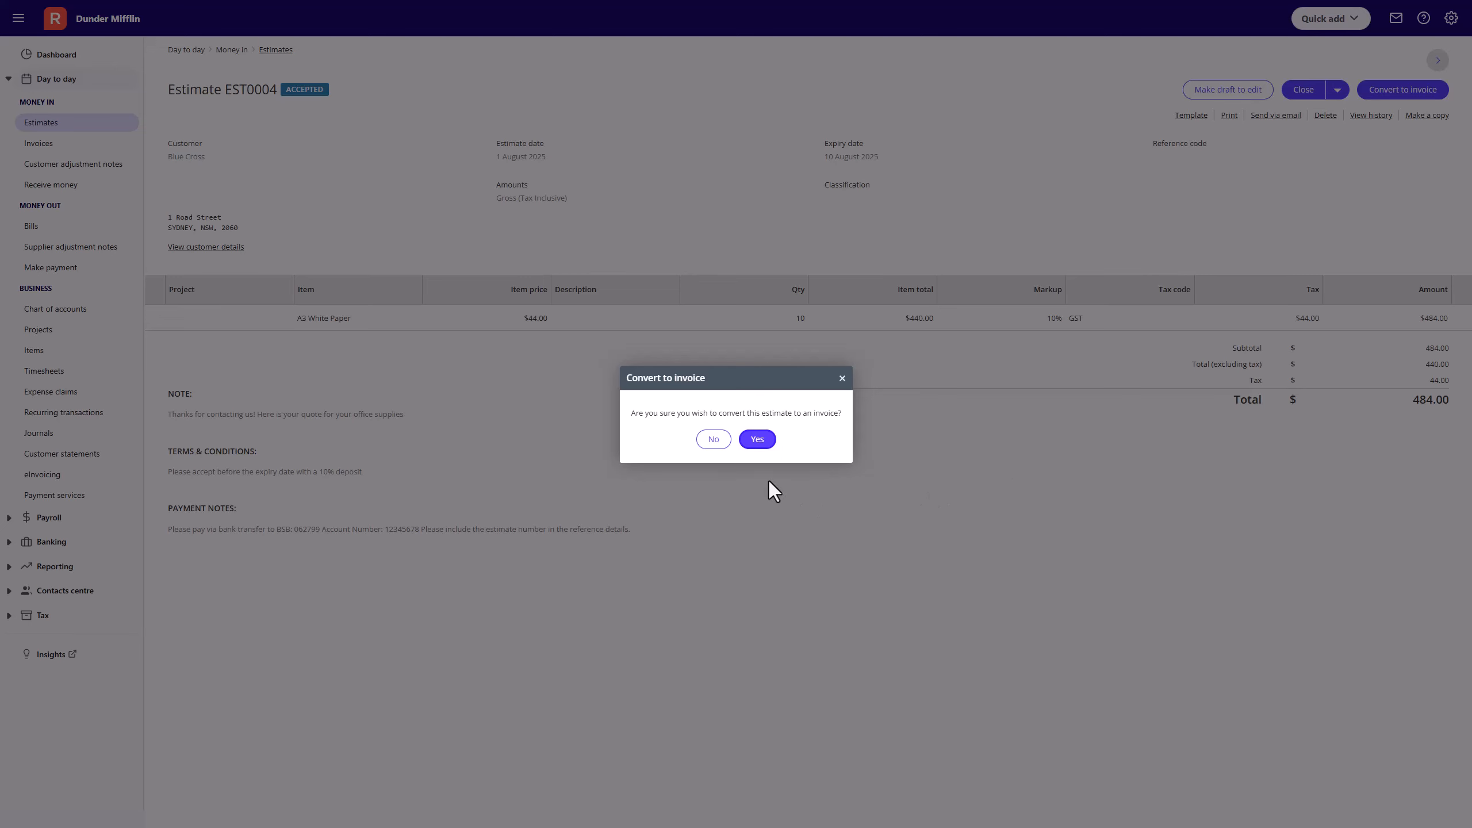
left_click(754, 439)
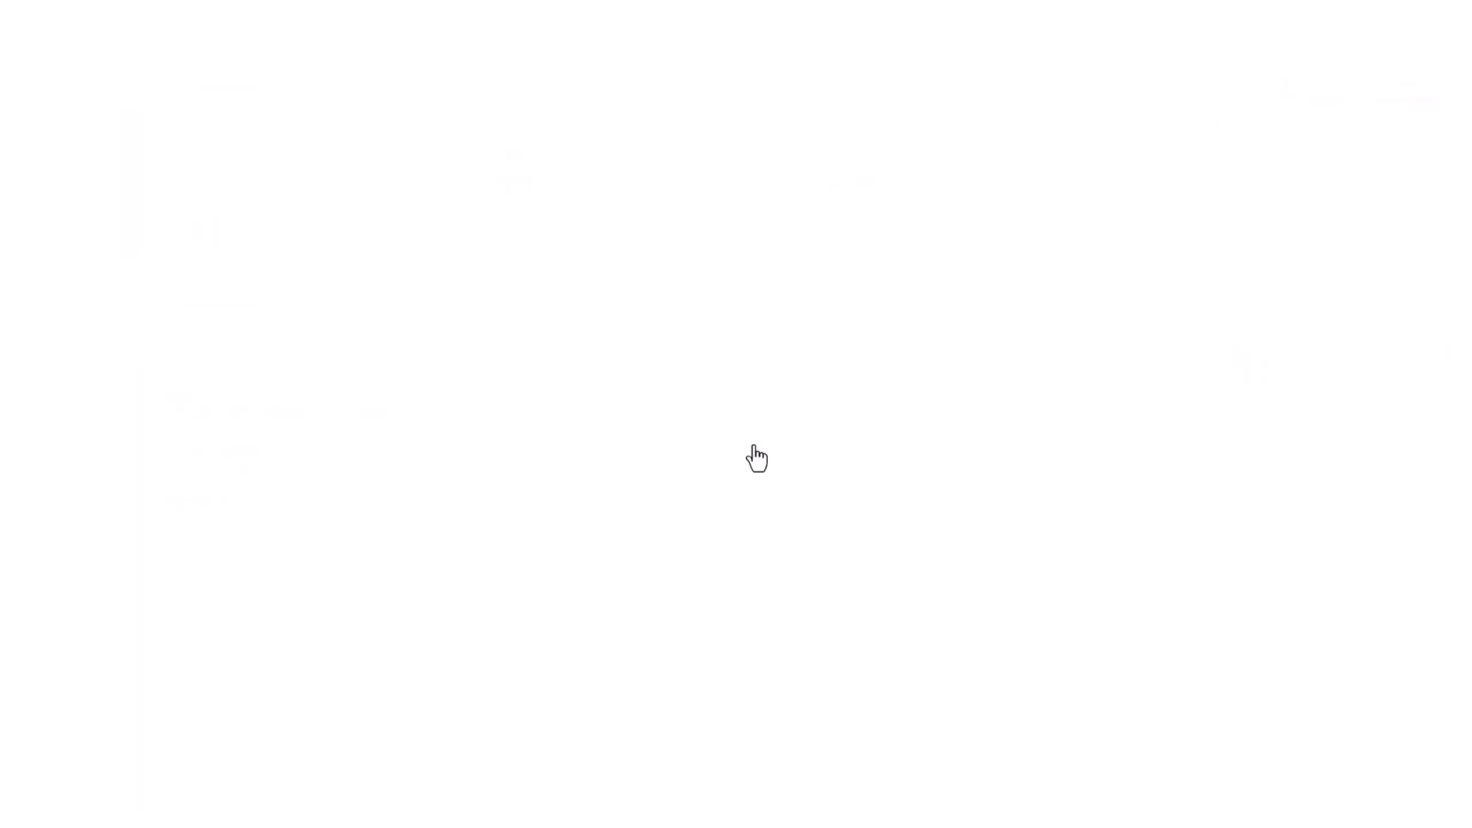